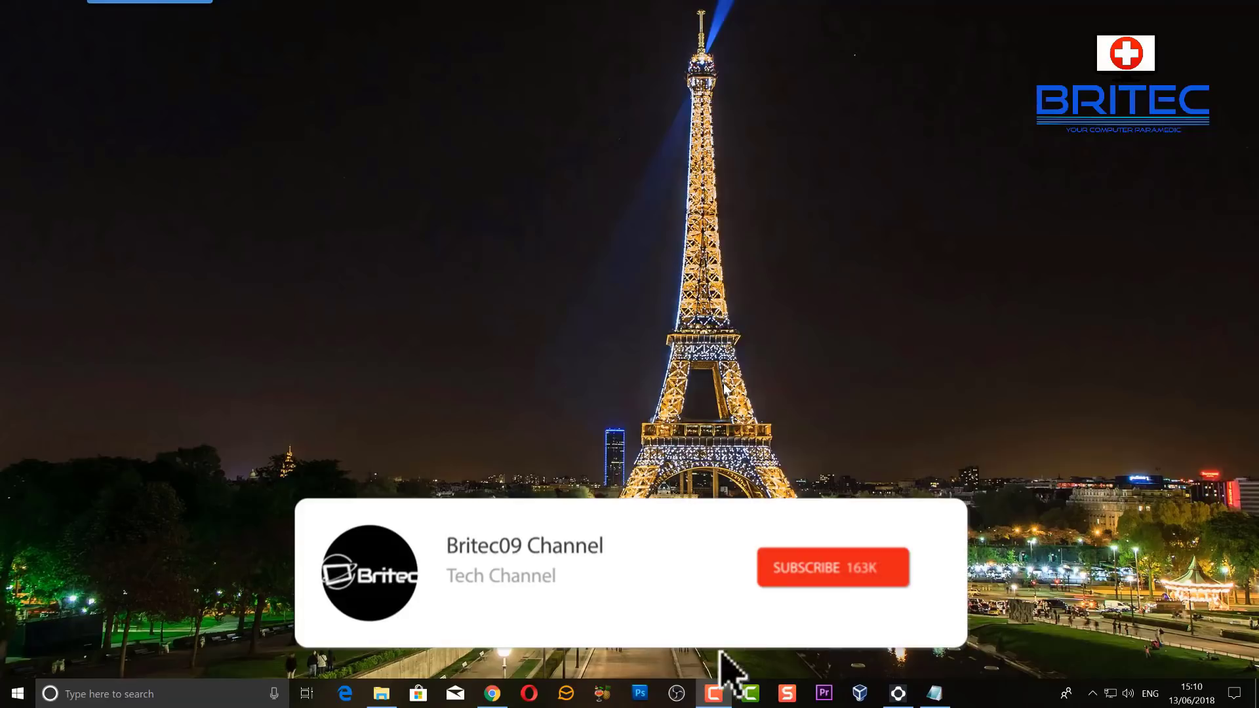
Launch Google Chrome from the taskbar so a New Tab page opens.
{"action": "left_click", "coordinate": [492, 693]}
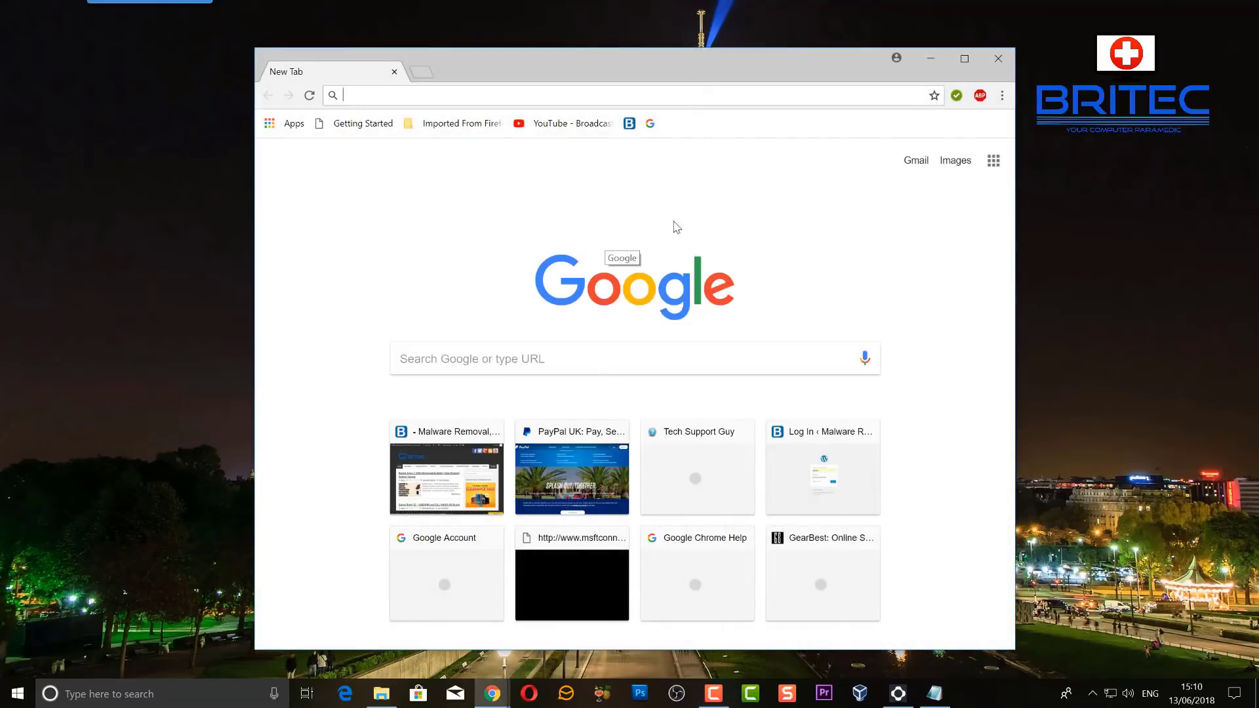
Open Chrome Settings, expand Advanced, and scroll to Languages where spell check reads Disabled.
{"action": "left_click", "coordinate": [1002, 97]}
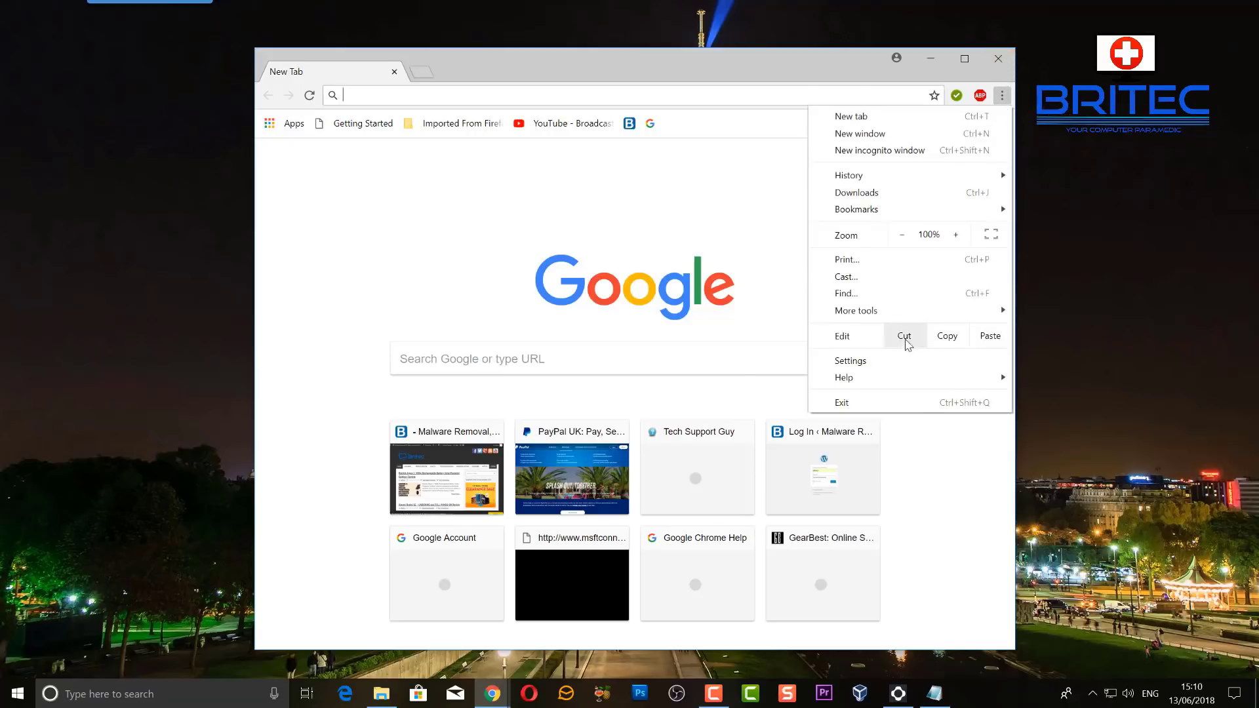
{"action": "left_click", "coordinate": [902, 361]}
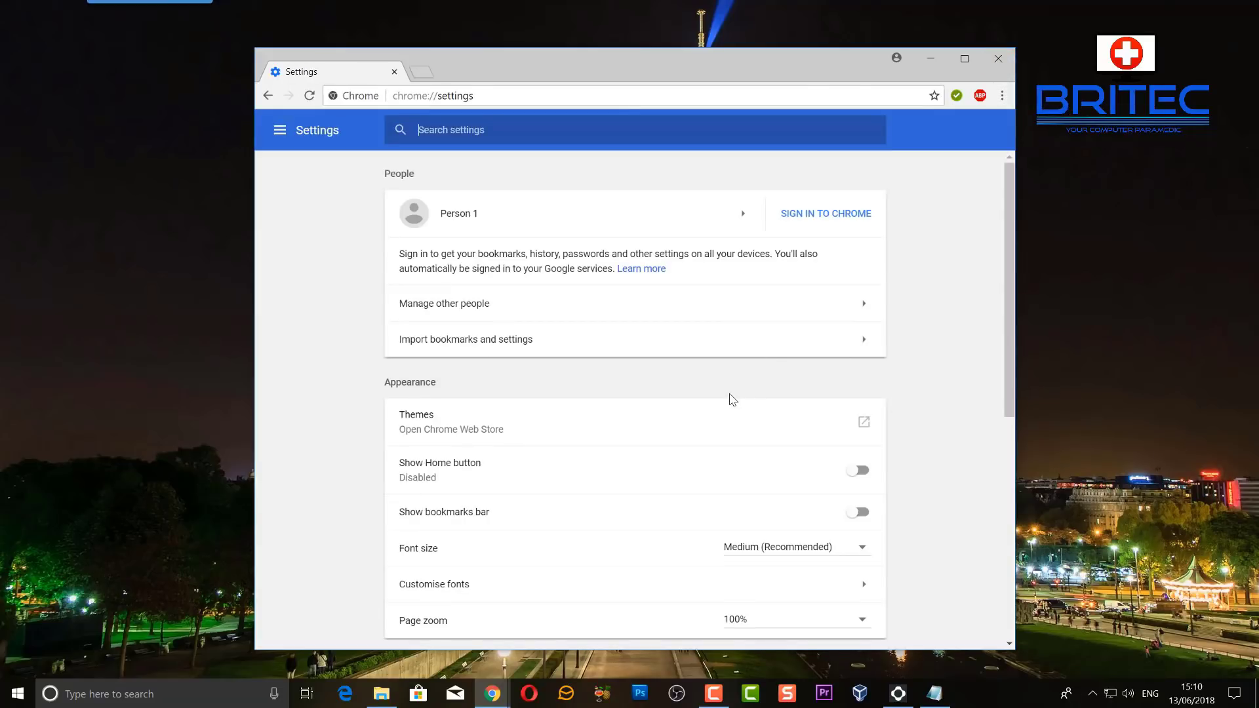
{"action": "scroll", "coordinate": [721, 367], "scroll_direction": "down", "scroll_amount": 7}
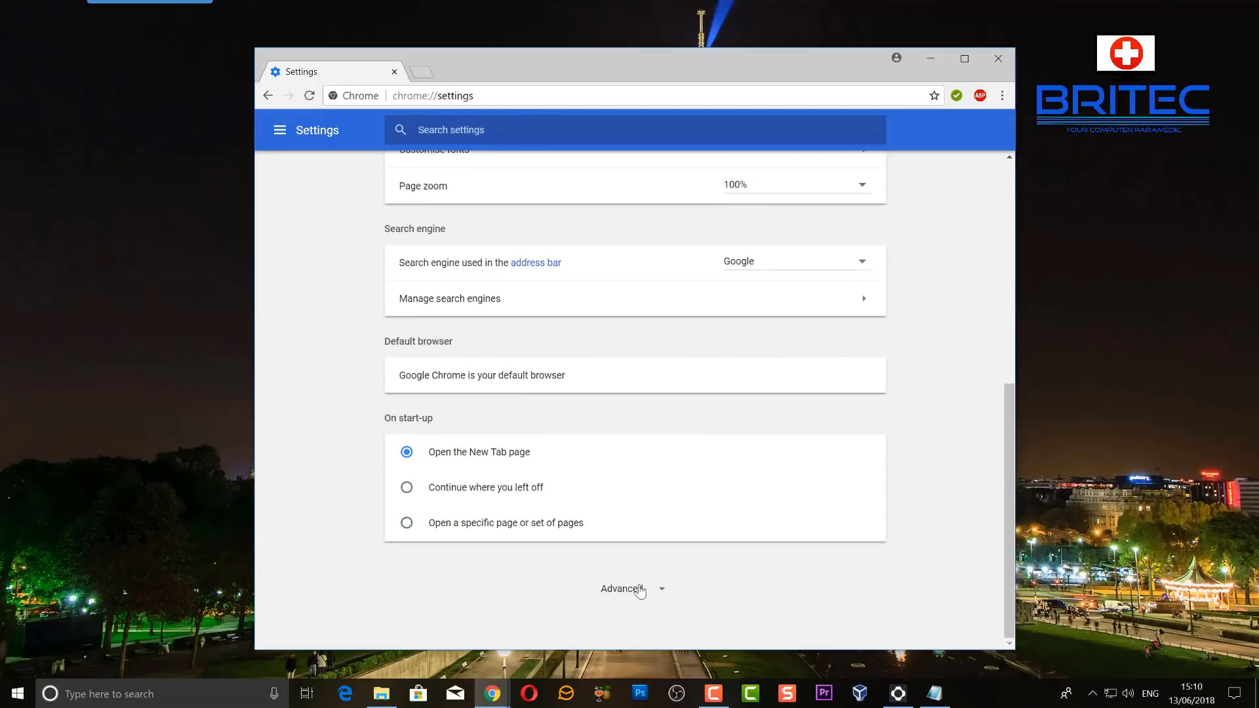
{"action": "left_click", "coordinate": [635, 591]}
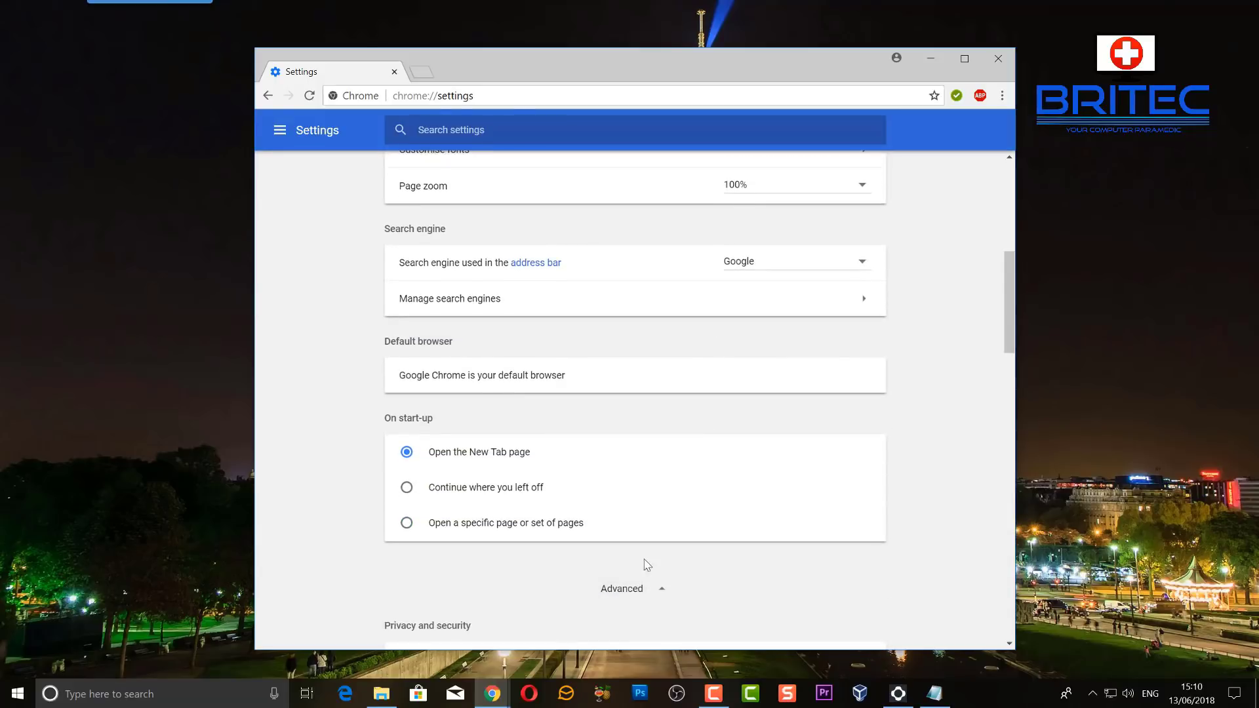
{"action": "scroll", "coordinate": [648, 563], "scroll_direction": "down", "scroll_amount": 3}
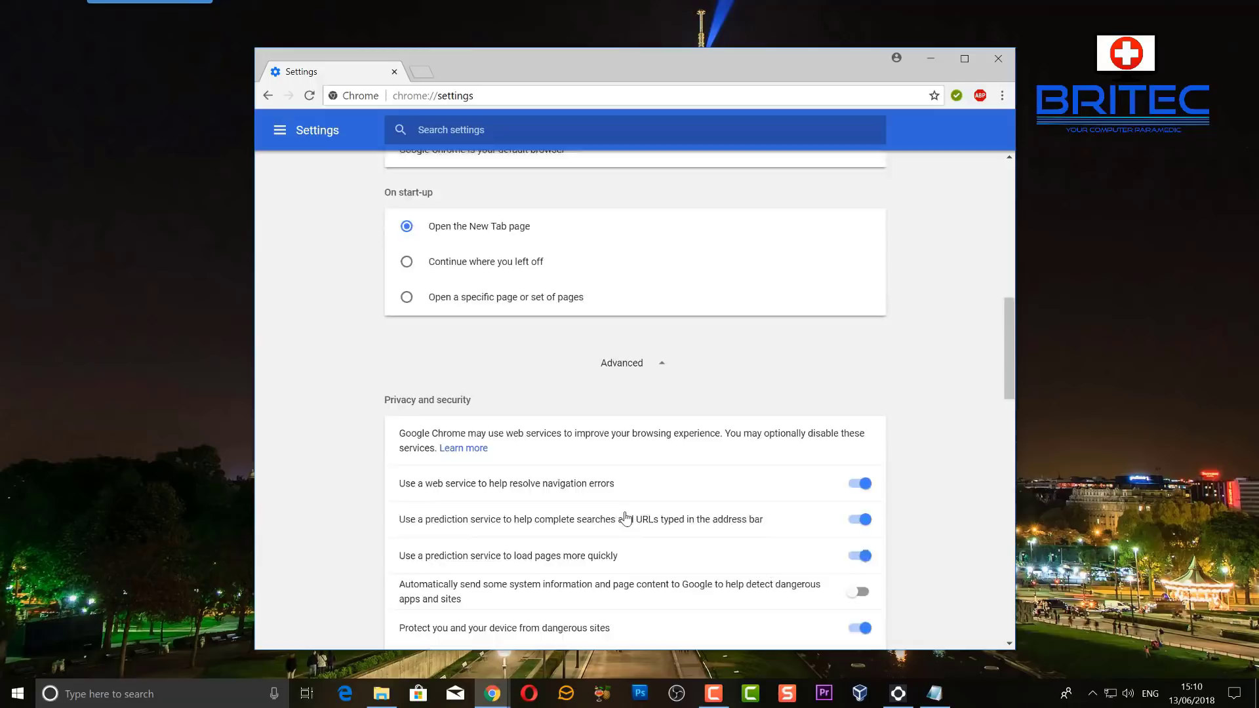
{"action": "scroll", "coordinate": [624, 521], "scroll_direction": "down", "scroll_amount": 5}
{"action": "scroll", "coordinate": [625, 522], "scroll_direction": "down", "scroll_amount": 2}
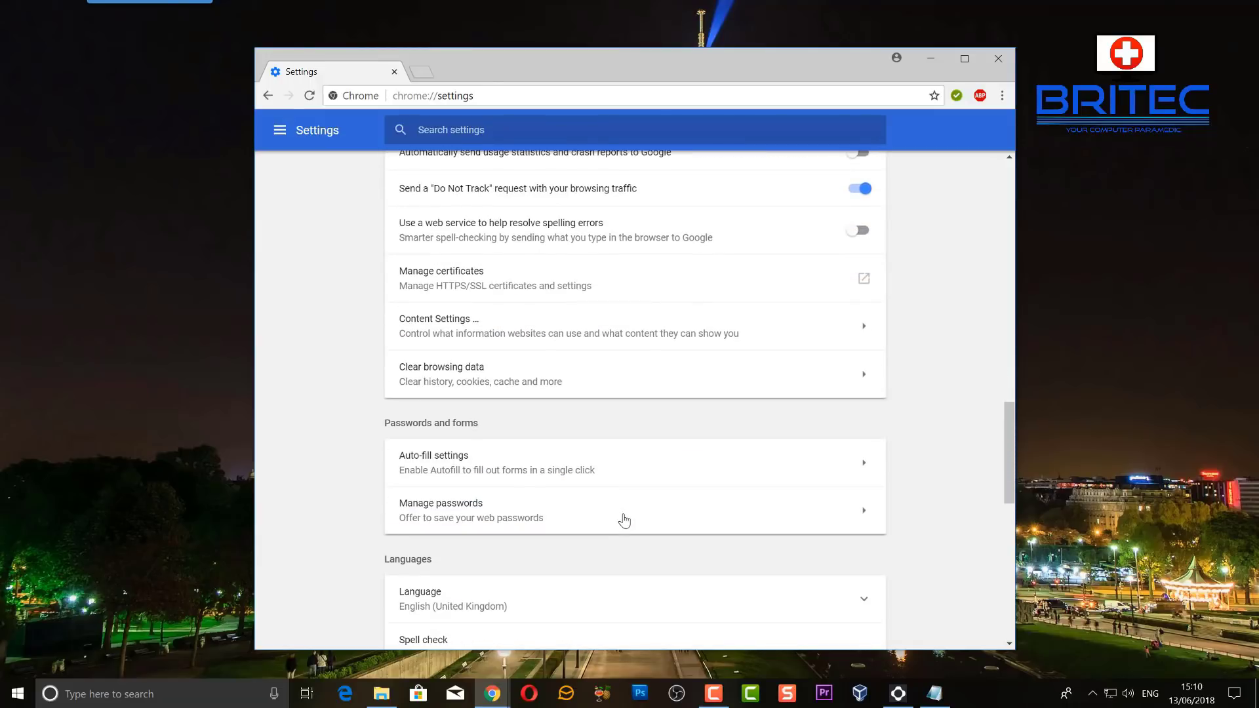
{"action": "scroll", "coordinate": [624, 522], "scroll_direction": "down", "scroll_amount": 1}
{"action": "scroll", "coordinate": [588, 522], "scroll_direction": "down", "scroll_amount": 1}
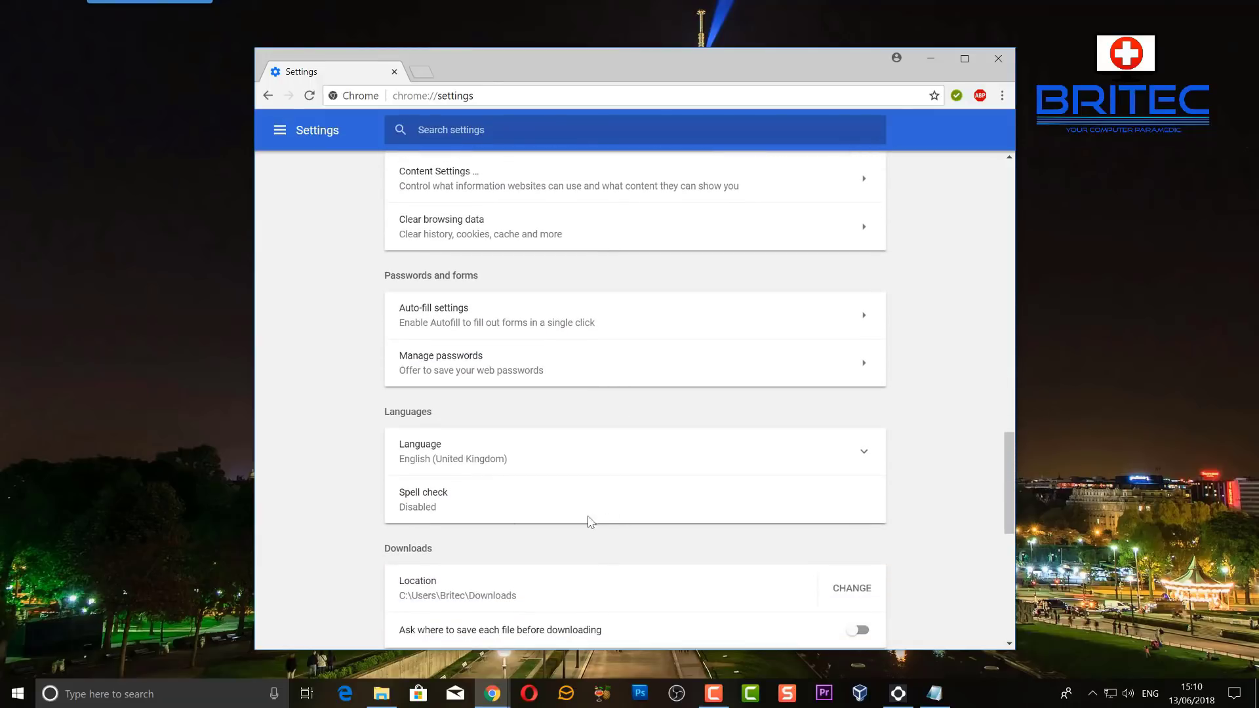
Expand the Language setting to list English (United Kingdom), English (United States) and English.
{"action": "triple_click", "coordinate": [412, 509]}
{"action": "left_click", "coordinate": [453, 509]}
{"action": "double_click", "coordinate": [456, 509]}
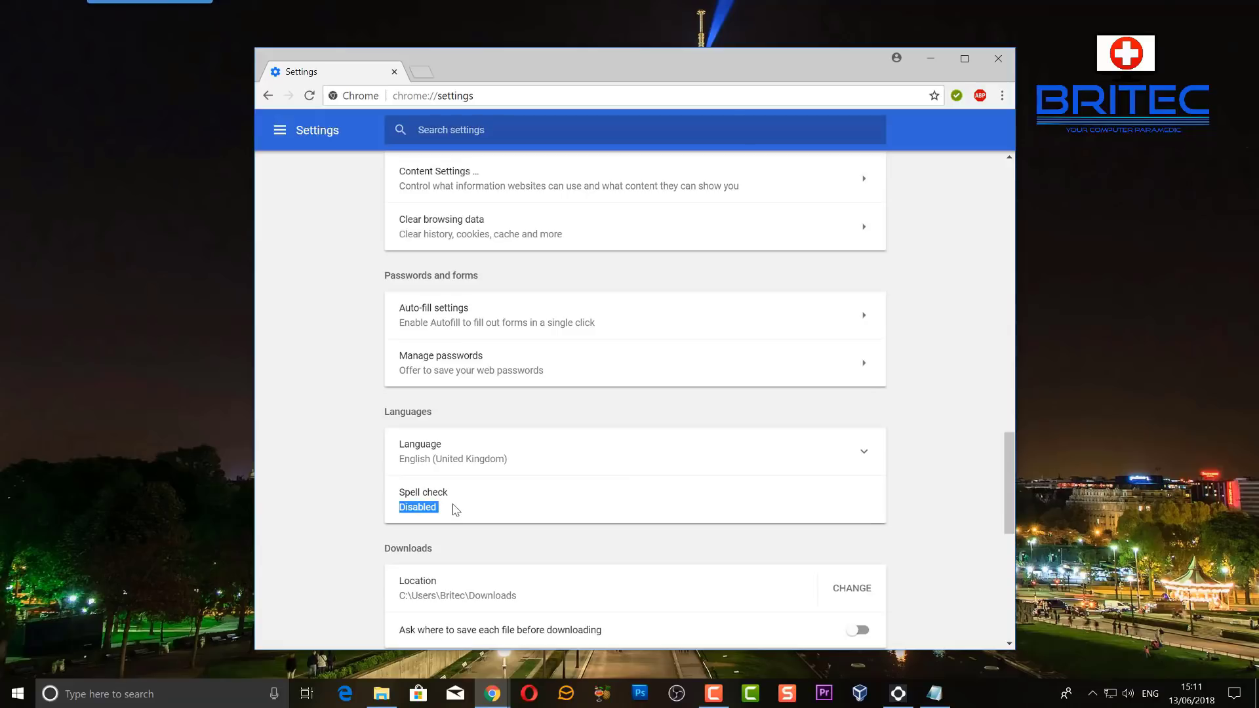
{"action": "left_click", "coordinate": [864, 452]}
{"action": "scroll", "coordinate": [945, 498], "scroll_direction": "down", "scroll_amount": 3}
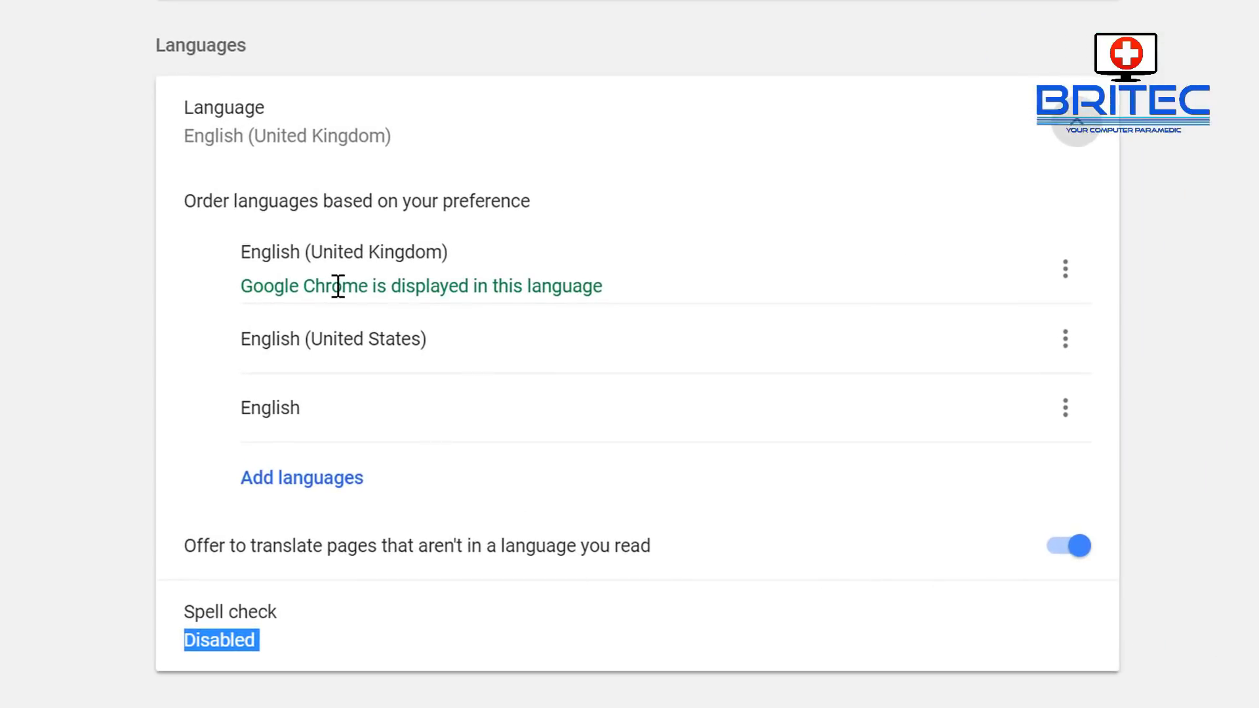
Make English (United States) the display language, then switch back to English (United Kingdom).
{"action": "left_click", "coordinate": [1062, 270]}
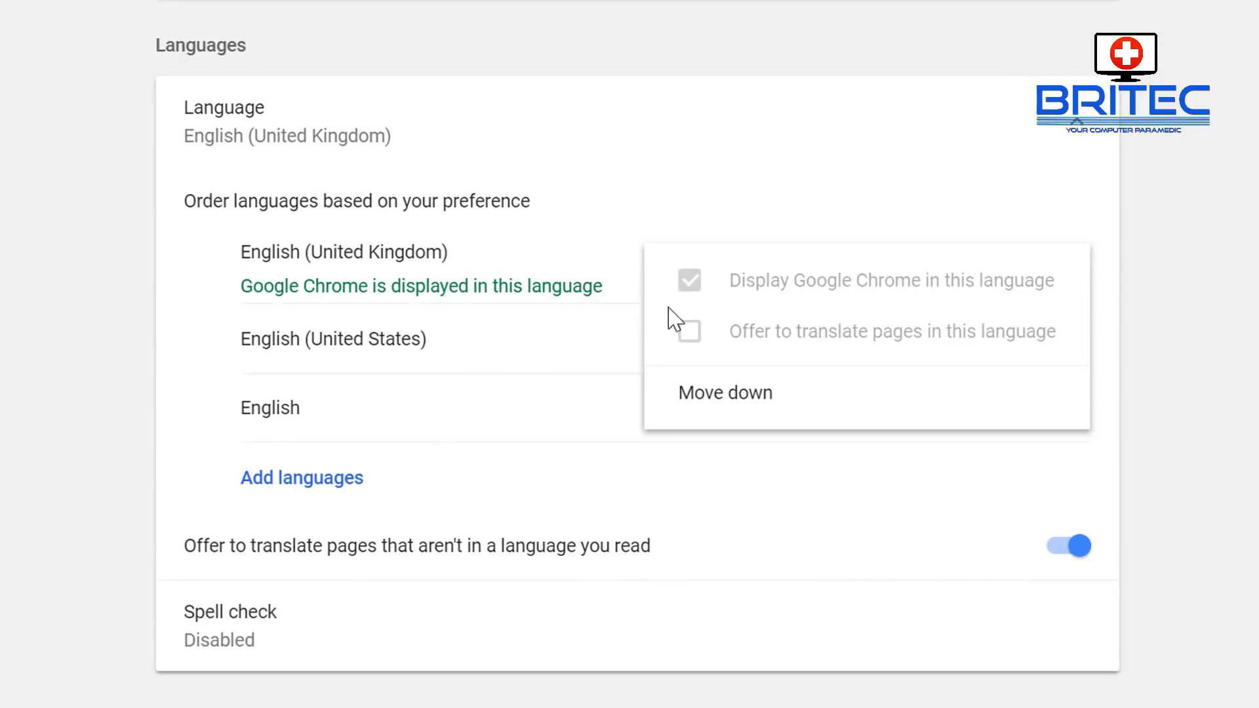
{"action": "left_click", "coordinate": [236, 636]}
{"action": "double_click", "coordinate": [226, 640]}
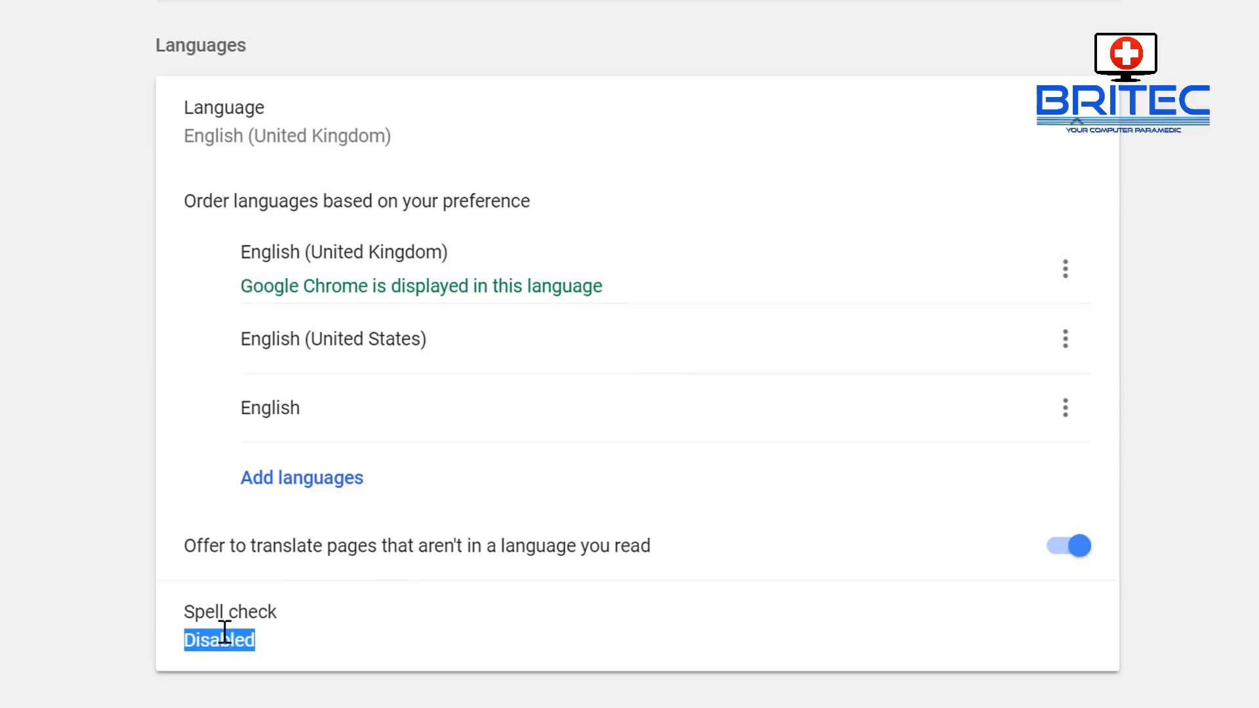
{"action": "left_click", "coordinate": [1064, 339]}
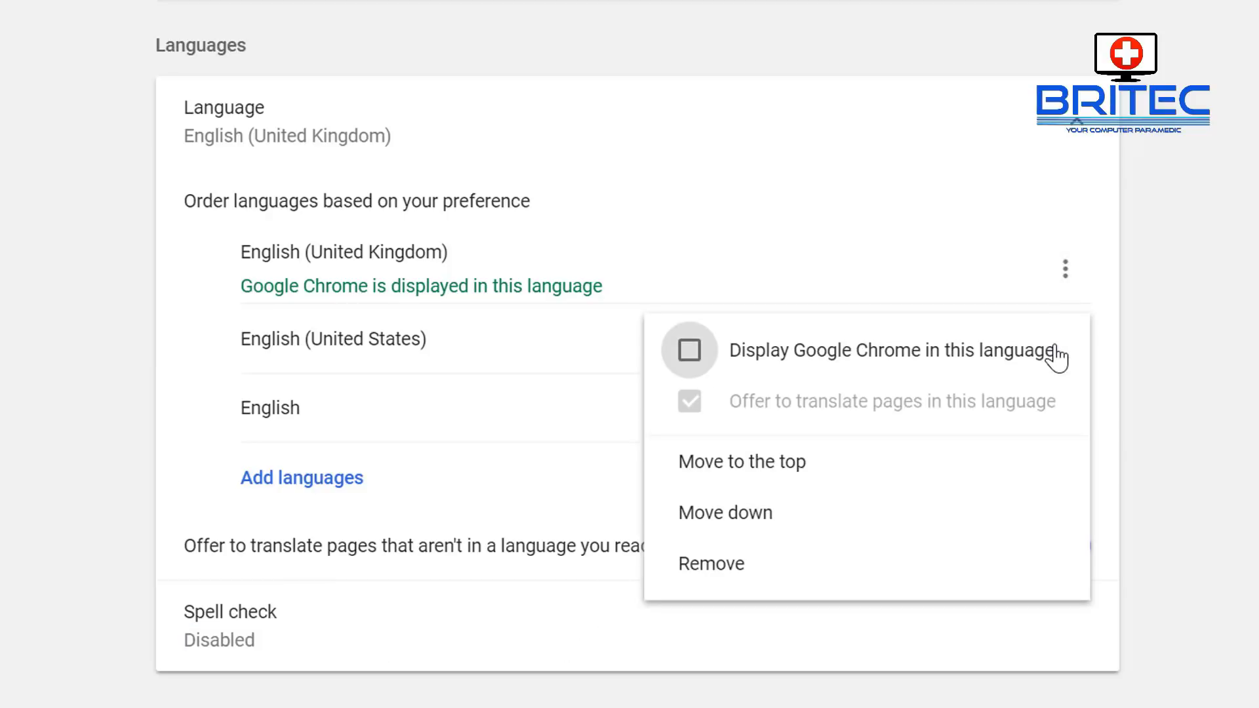
{"action": "left_click", "coordinate": [690, 352]}
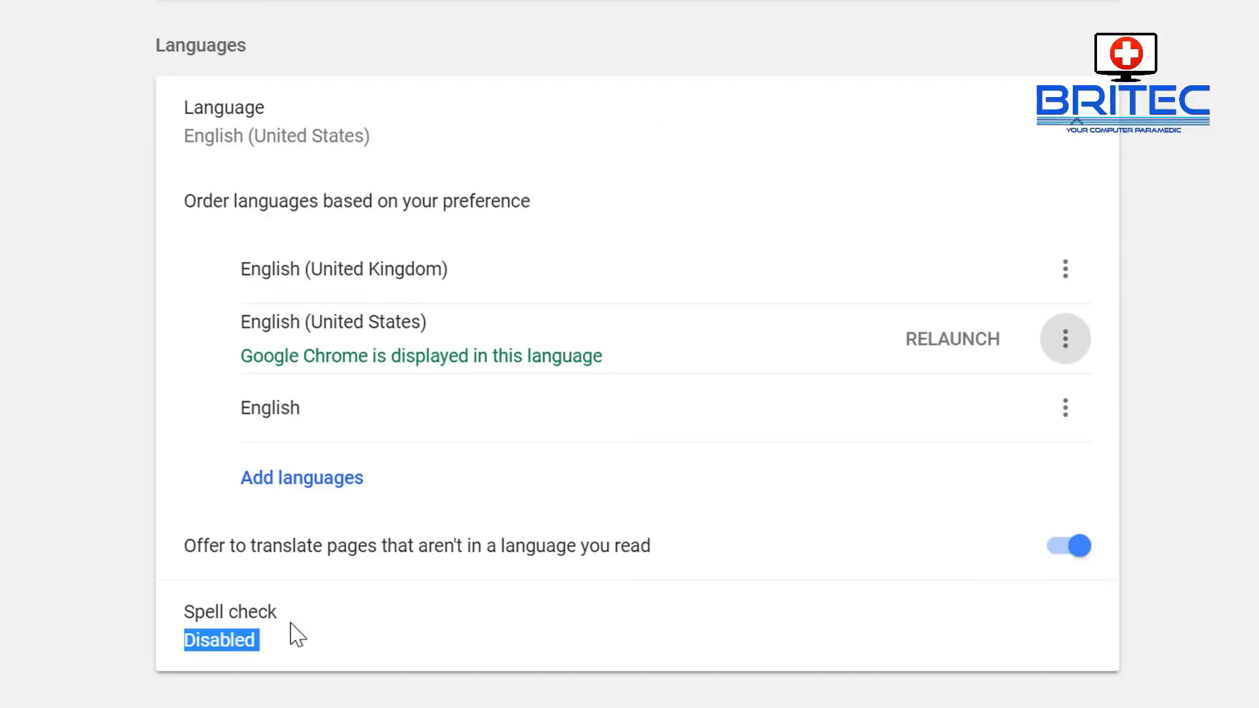
{"action": "left_click", "coordinate": [200, 641]}
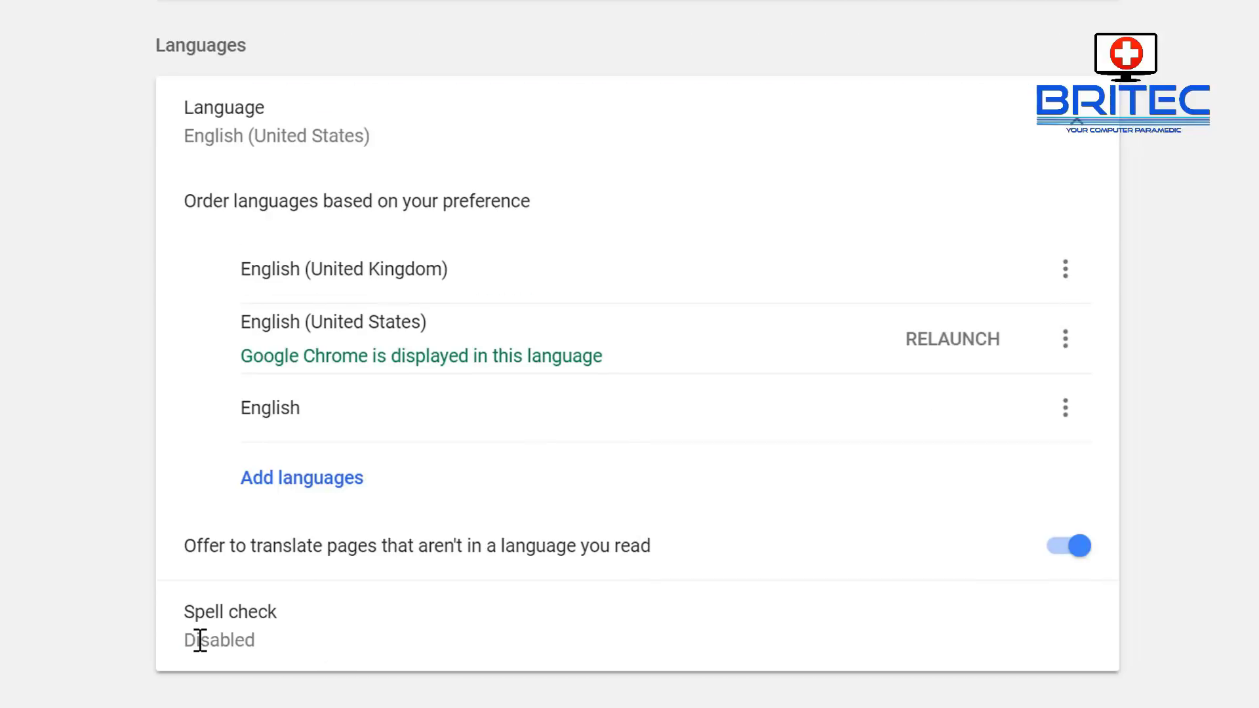
{"action": "left_click", "coordinate": [1065, 270]}
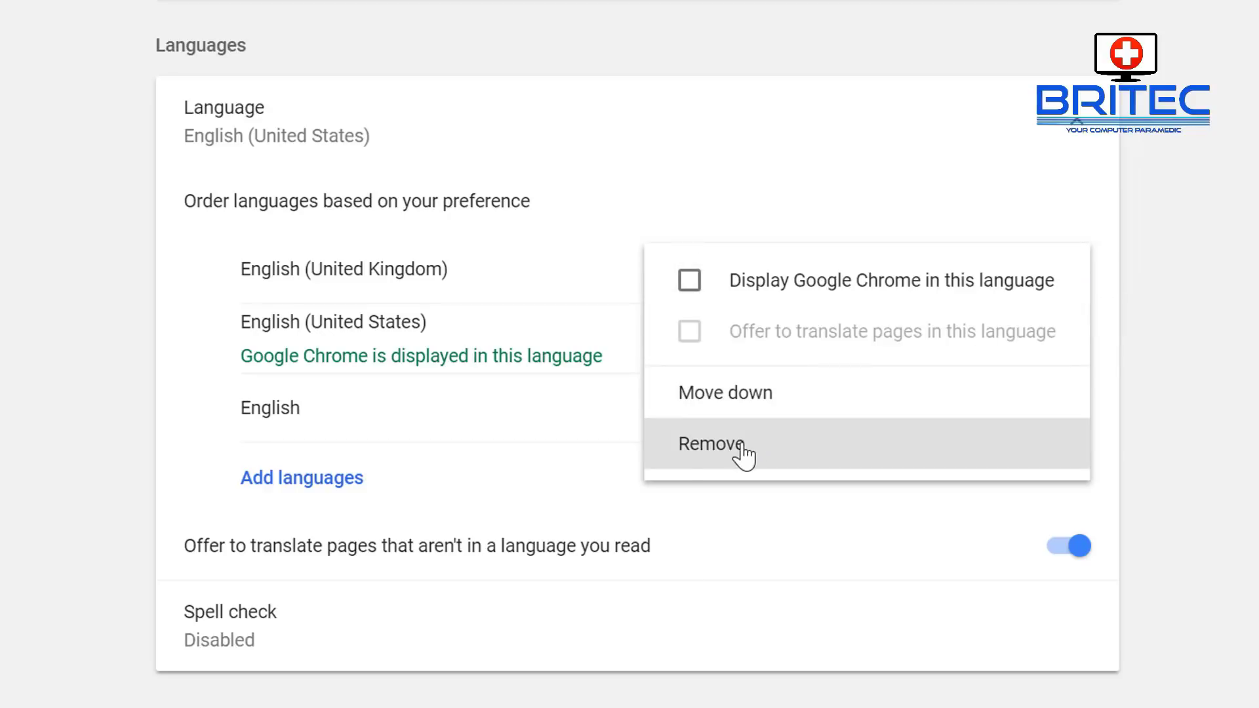
{"action": "left_click", "coordinate": [693, 286]}
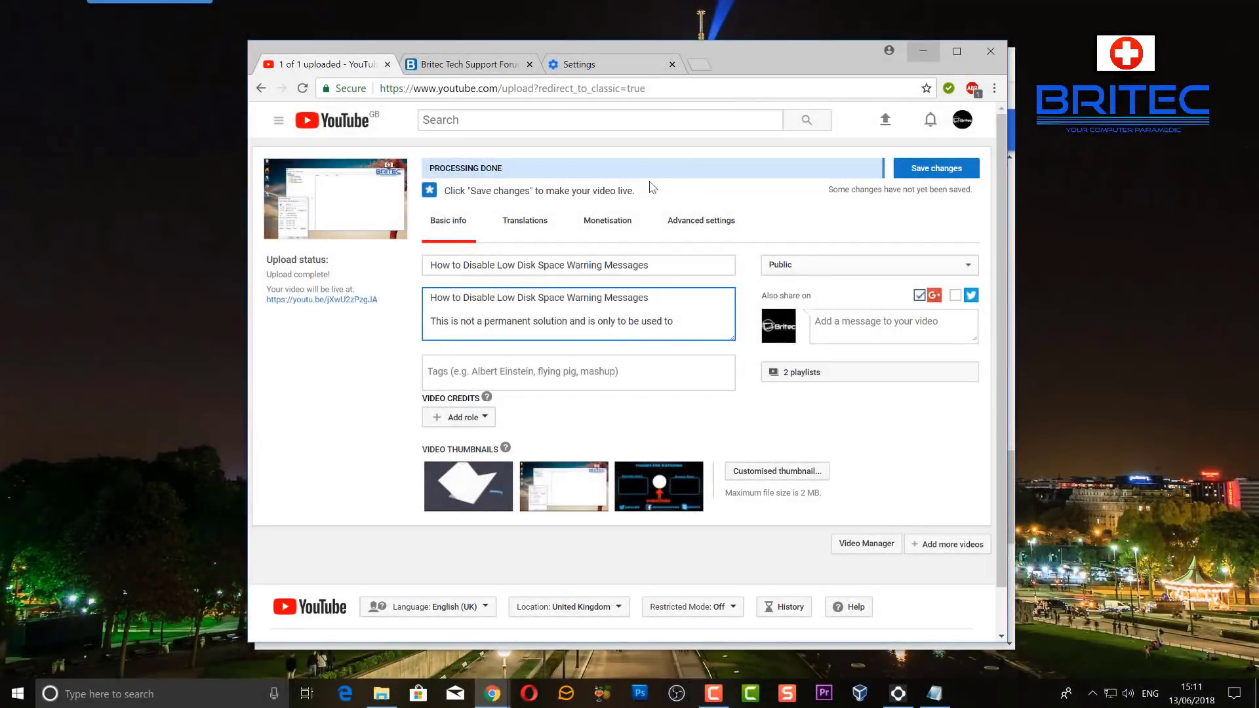
Append the misspelled word 'temparry' to the end of the YouTube video description.
{"action": "left_click_drag", "start_coordinate": [763, 70], "coordinate": [768, 78]}
{"action": "left_click", "coordinate": [685, 329]}
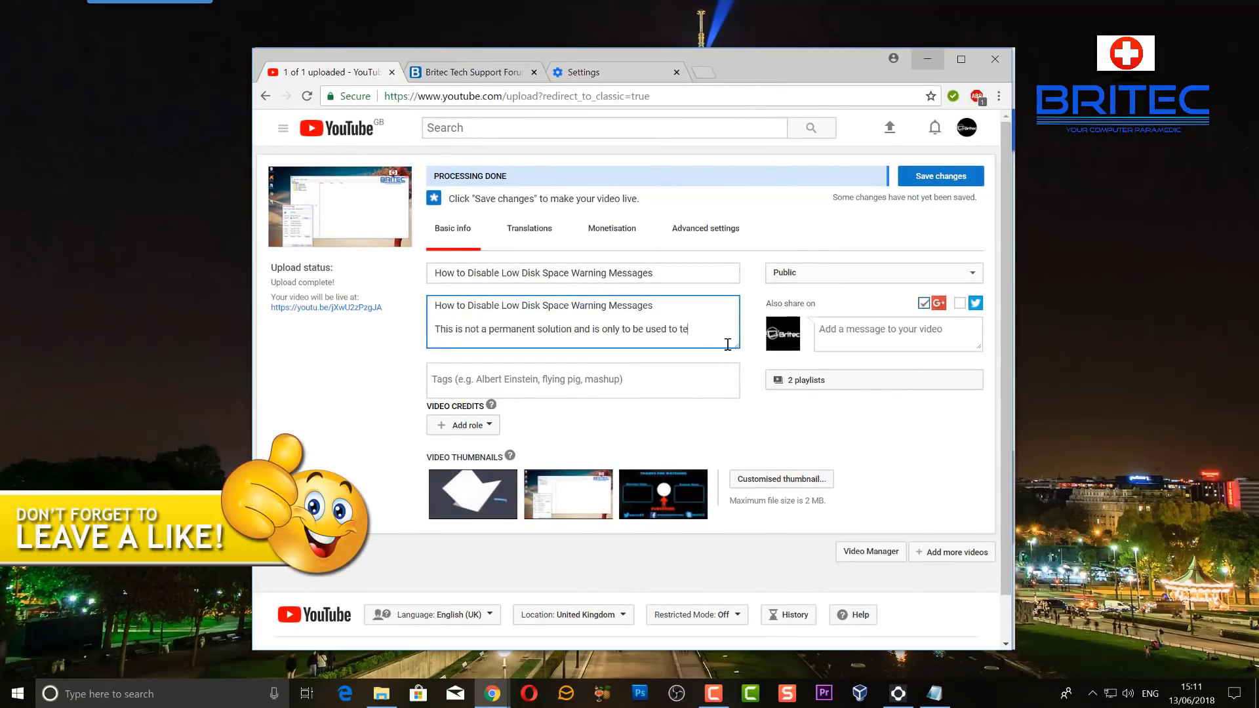
{"action": "type", "text": "tempa"}
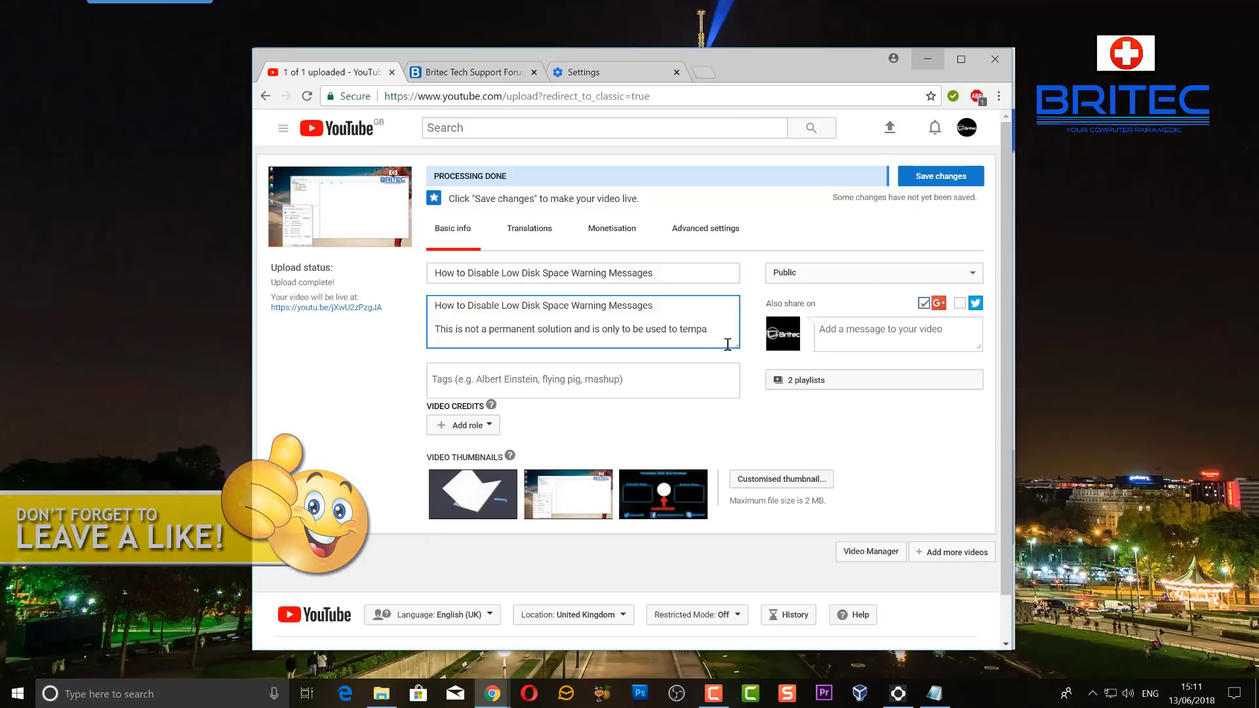
{"action": "type", "text": "rry"}
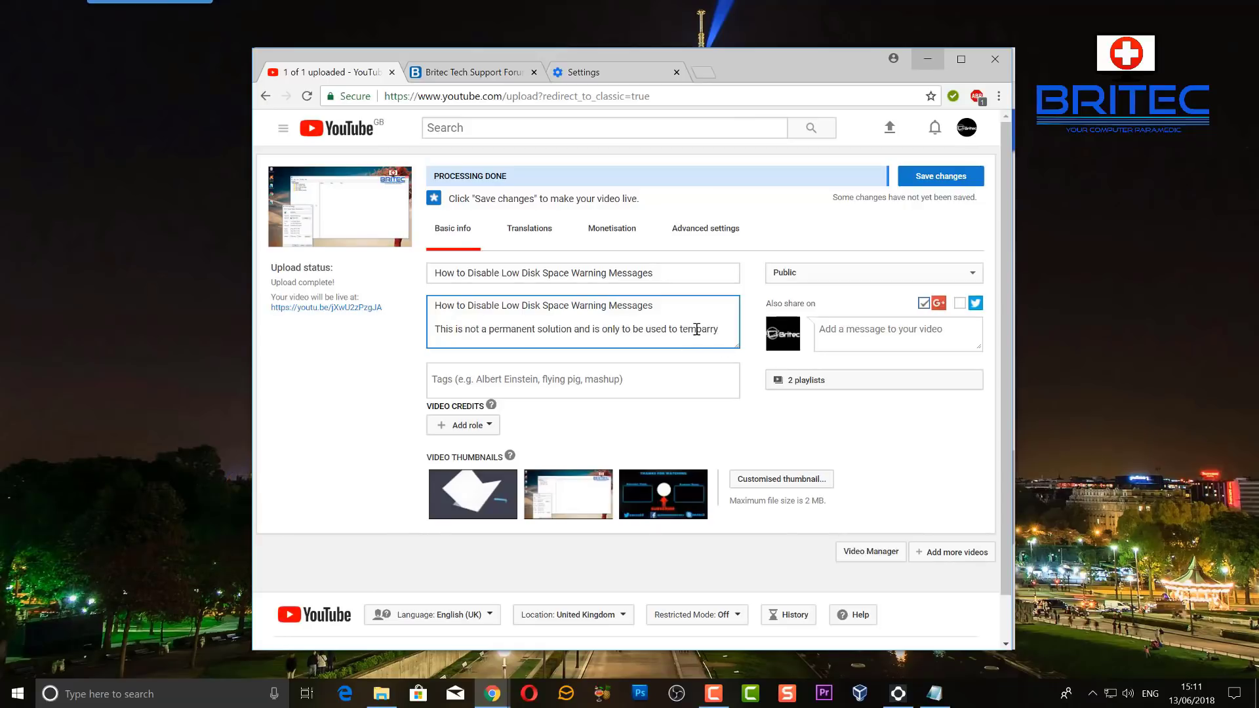
{"action": "mouse_move", "coordinate": [691, 329]}
{"action": "left_mouse_down"}
{"action": "mouse_move", "coordinate": [721, 330]}
{"action": "mouse_move", "coordinate": [683, 329]}
{"action": "left_mouse_up"}
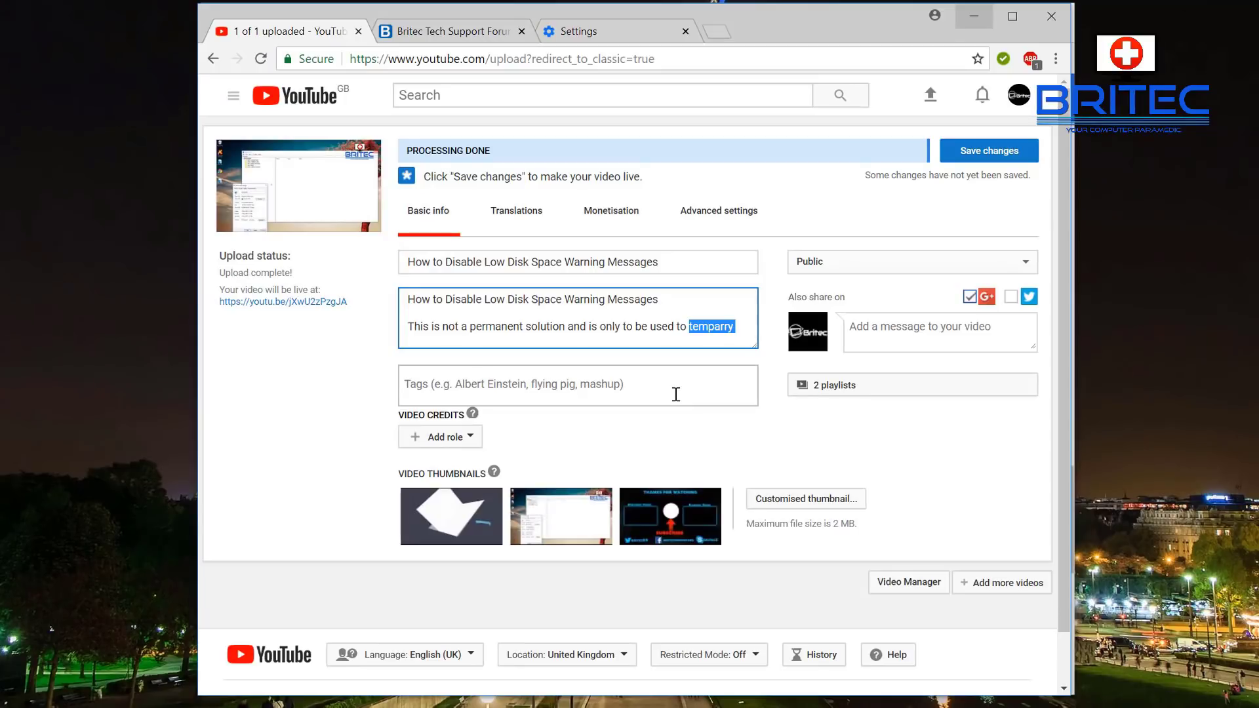
{"action": "left_click", "coordinate": [668, 326]}
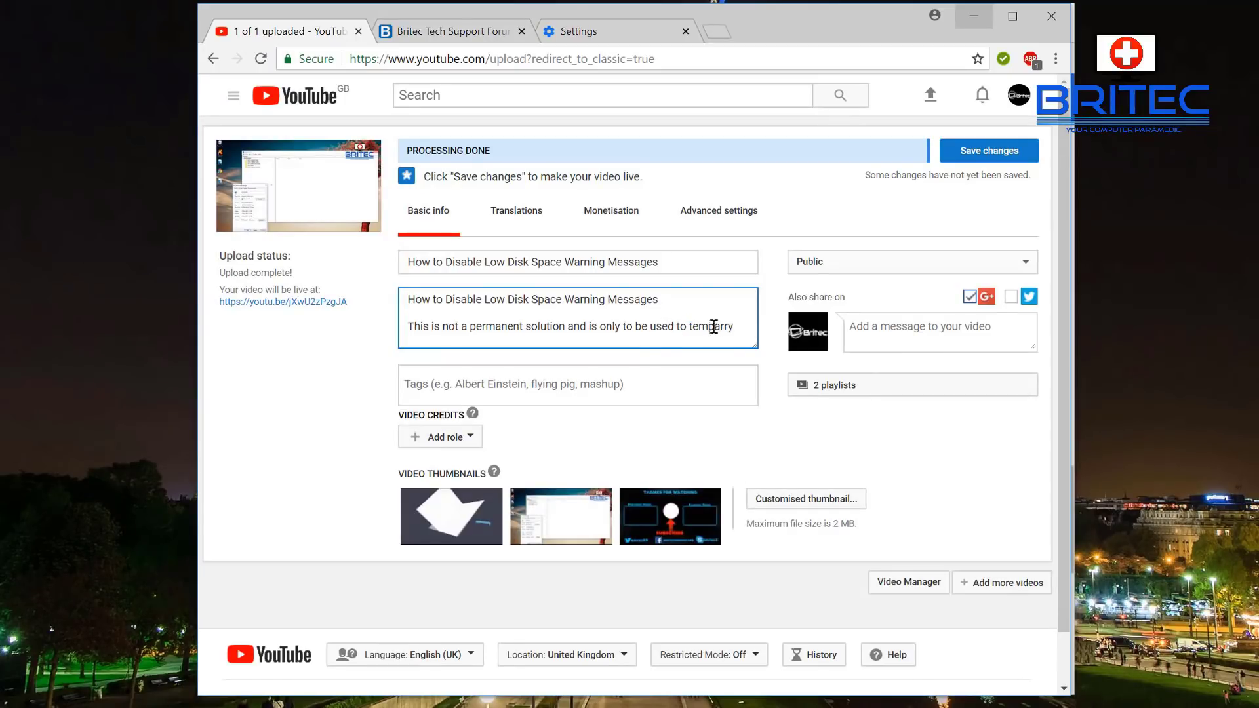
Enable Spellcheck > Check the spelling of text fields from the description's context menu.
{"action": "right_click", "coordinate": [612, 326]}
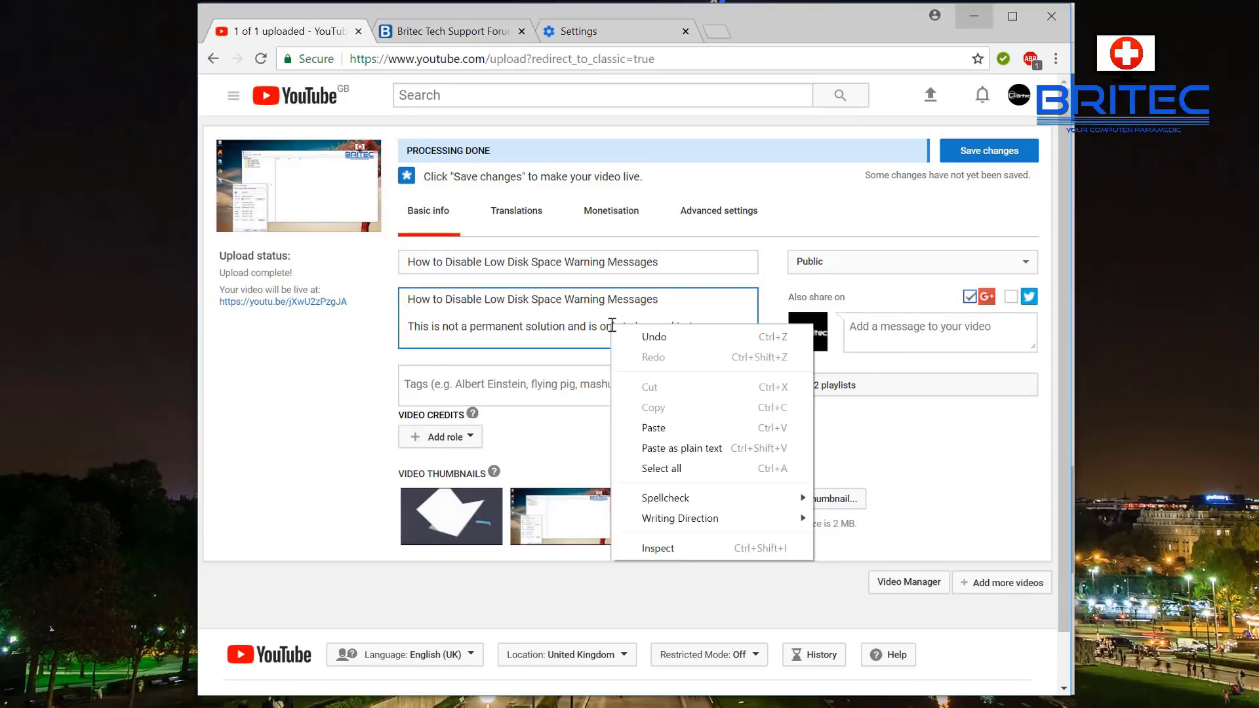
{"action": "right_click", "coordinate": [573, 323]}
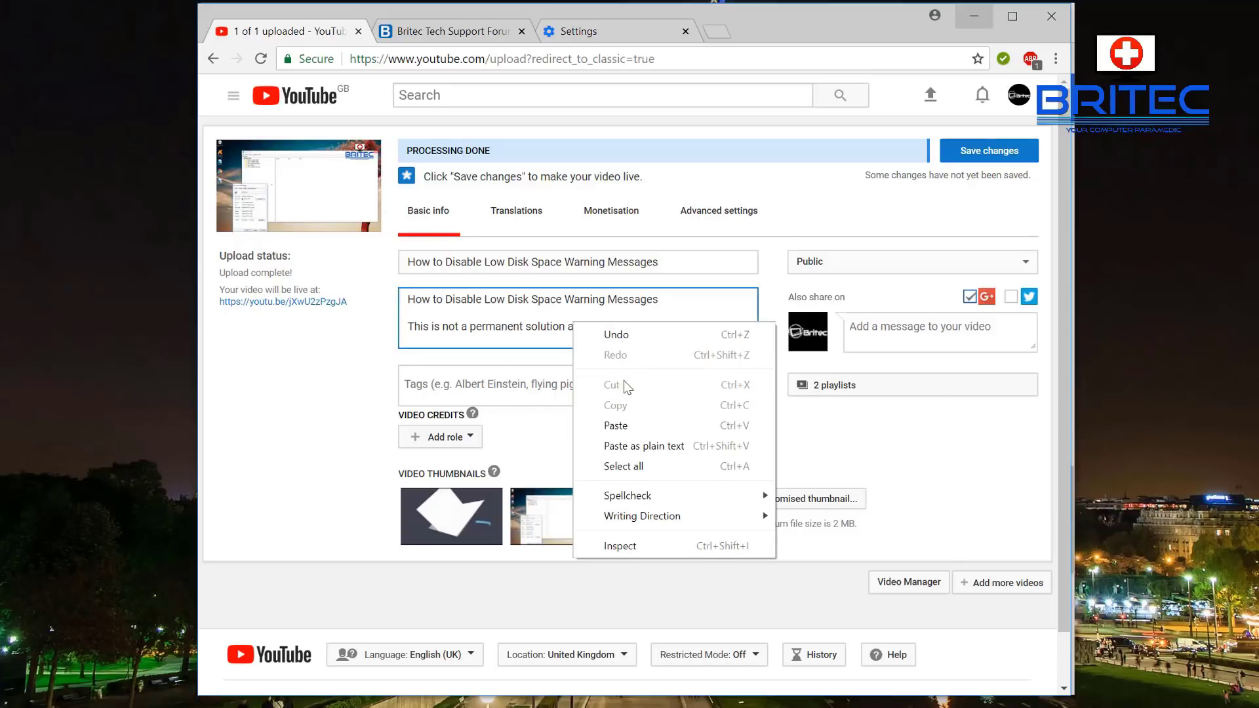
{"action": "mouse_move", "coordinate": [629, 496]}
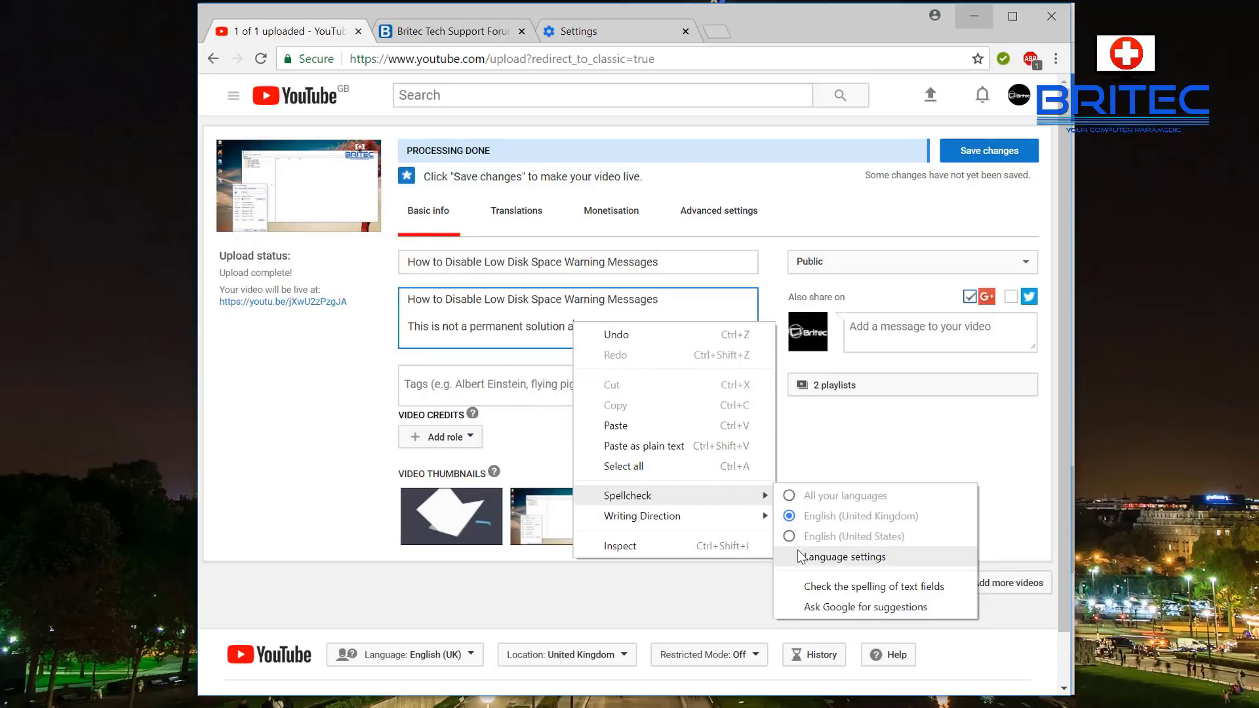
{"action": "left_click", "coordinate": [845, 593]}
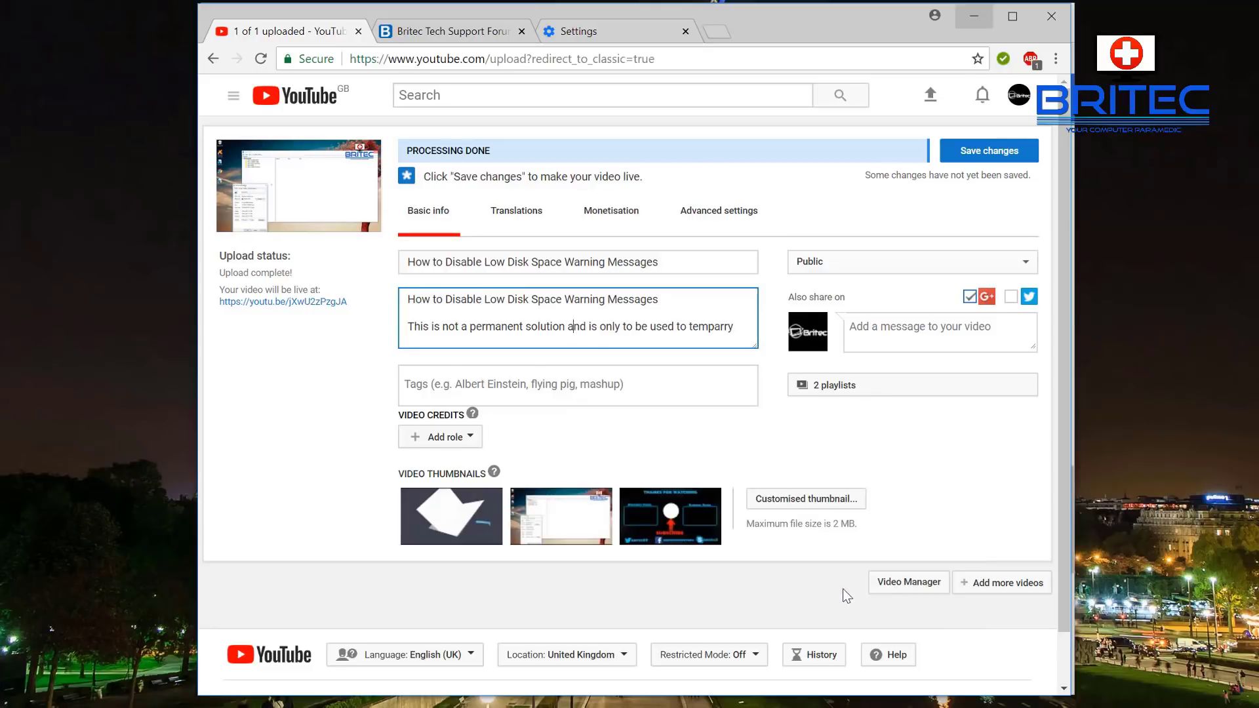
Replace the misspelled 'temparry' with the suggested spelling 'temporary'.
{"action": "right_click", "coordinate": [709, 326]}
{"action": "left_click", "coordinate": [655, 328]}
{"action": "right_click", "coordinate": [701, 330]}
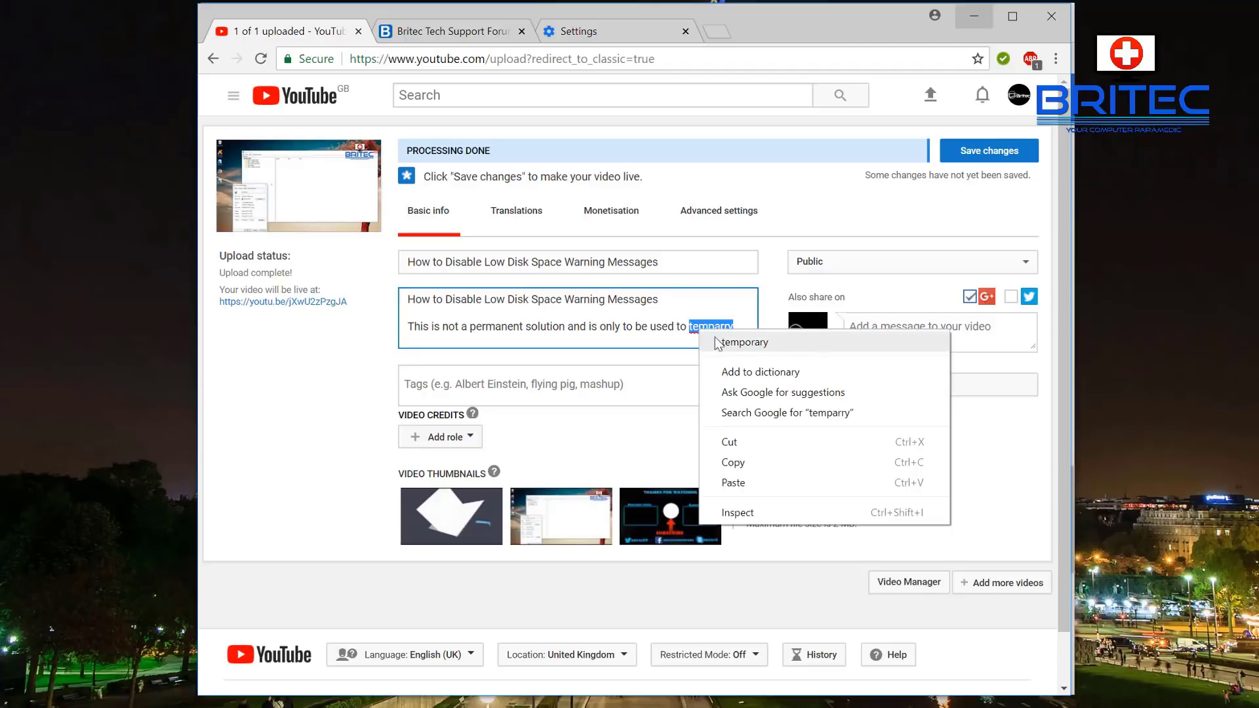
{"action": "left_click", "coordinate": [745, 341]}
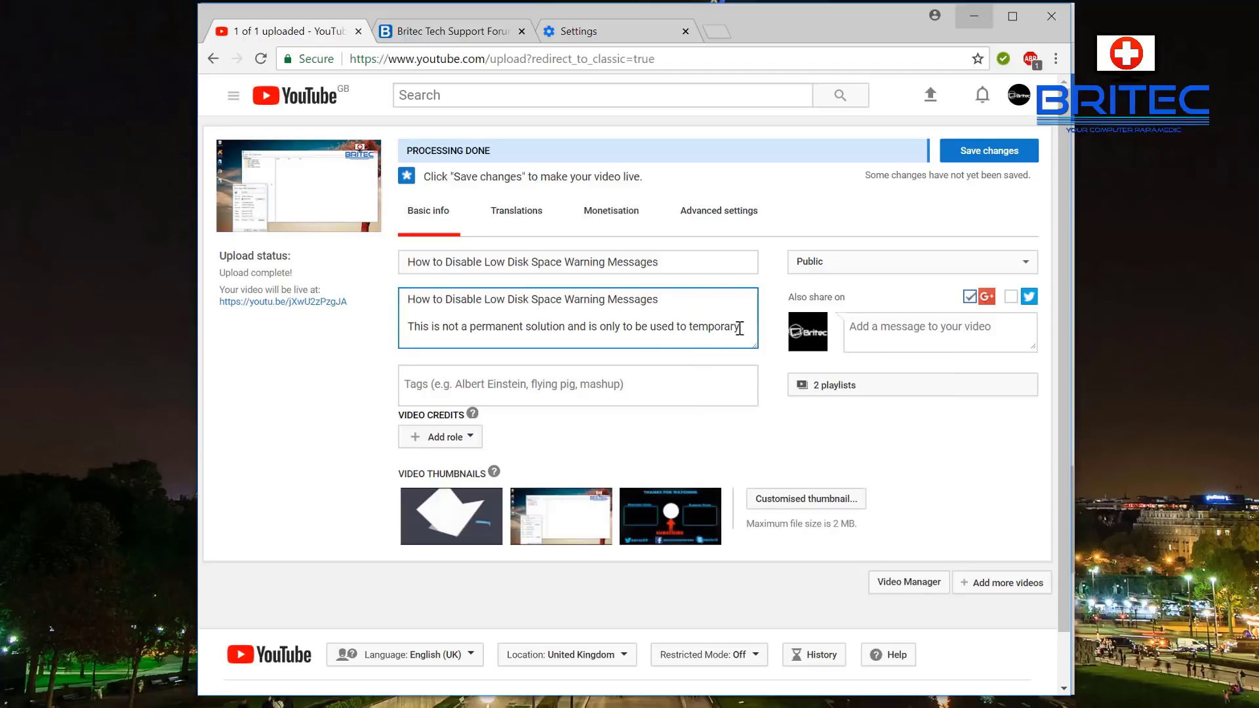
Review the spellcheck language options in the description's context menu, then close them.
{"action": "right_click", "coordinate": [637, 324]}
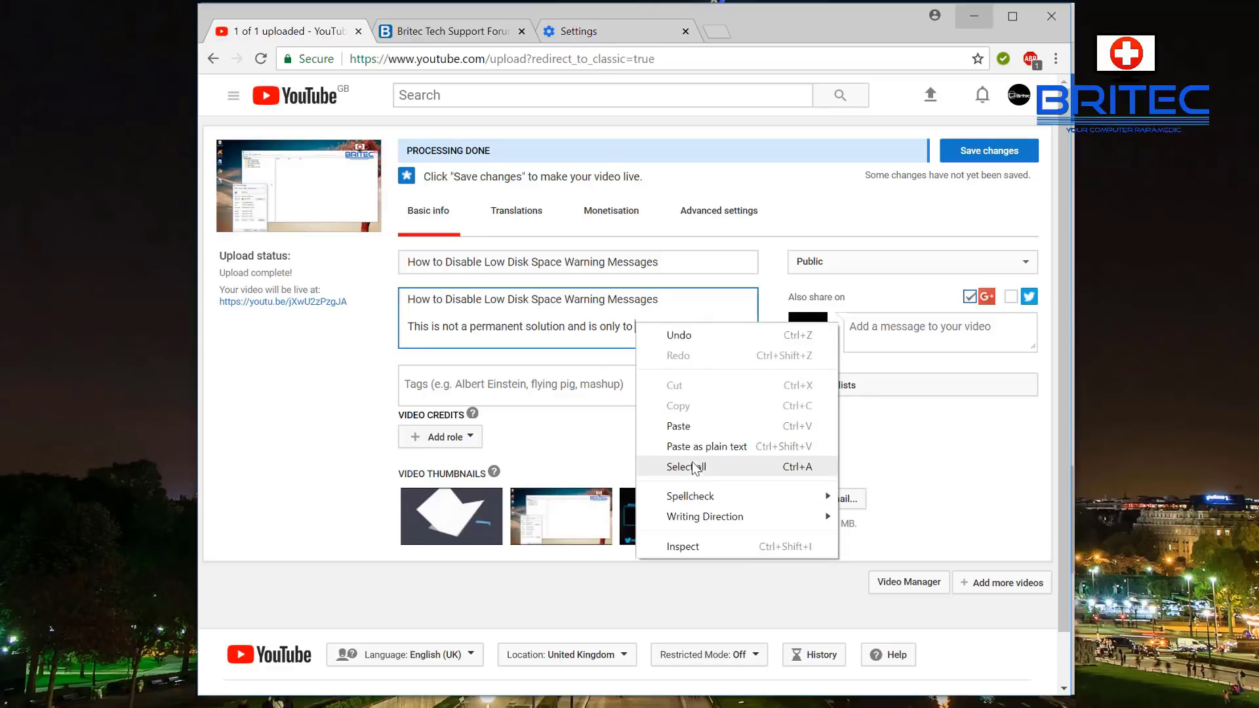
{"action": "mouse_move", "coordinate": [701, 520]}
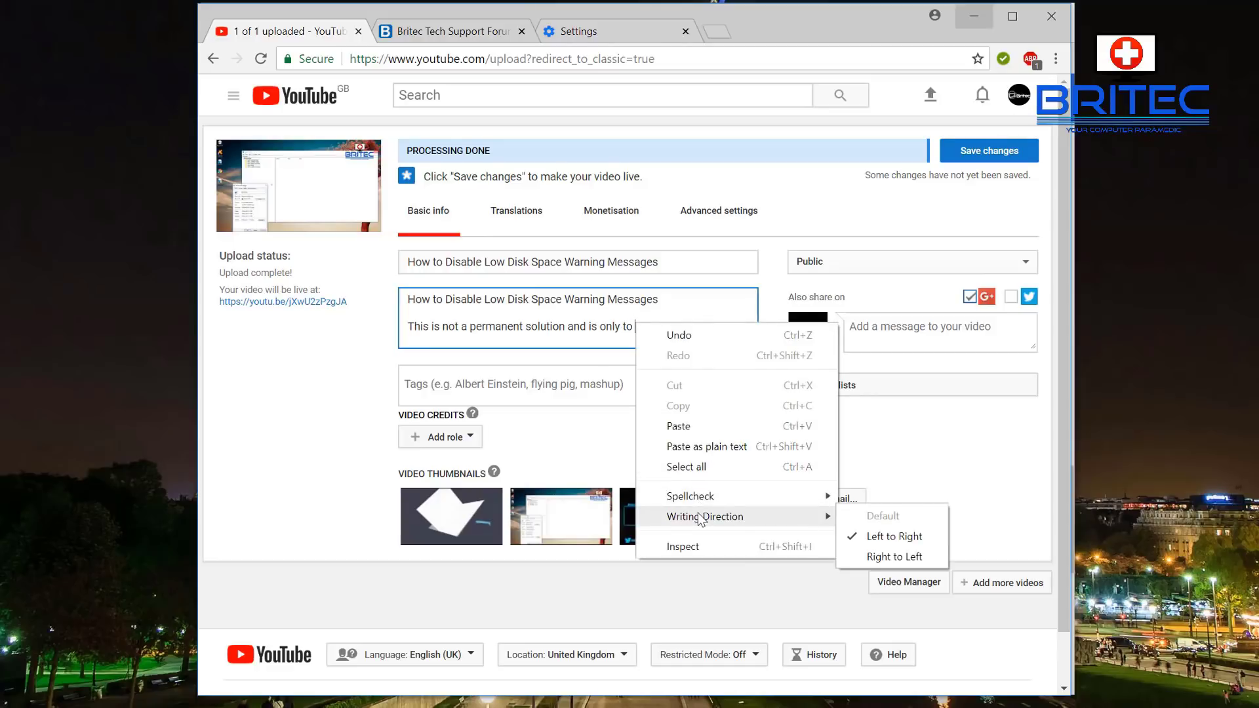
{"action": "mouse_move", "coordinate": [707, 499]}
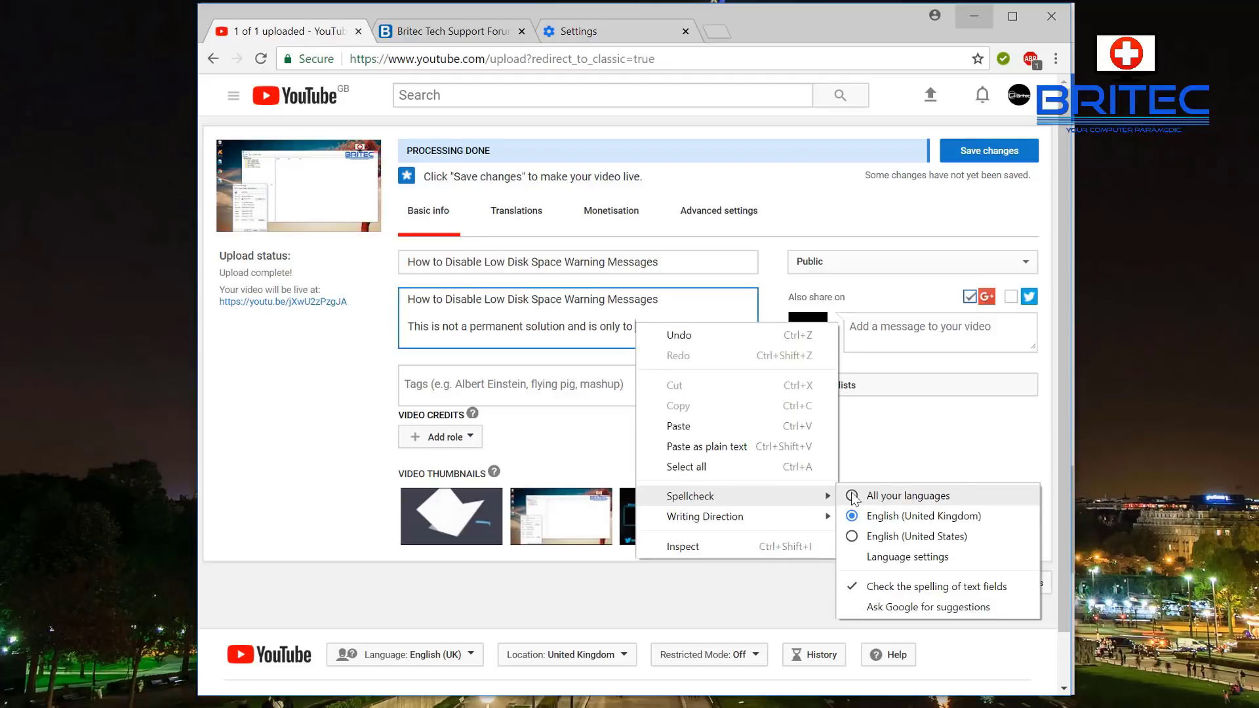
{"action": "left_click", "coordinate": [852, 497]}
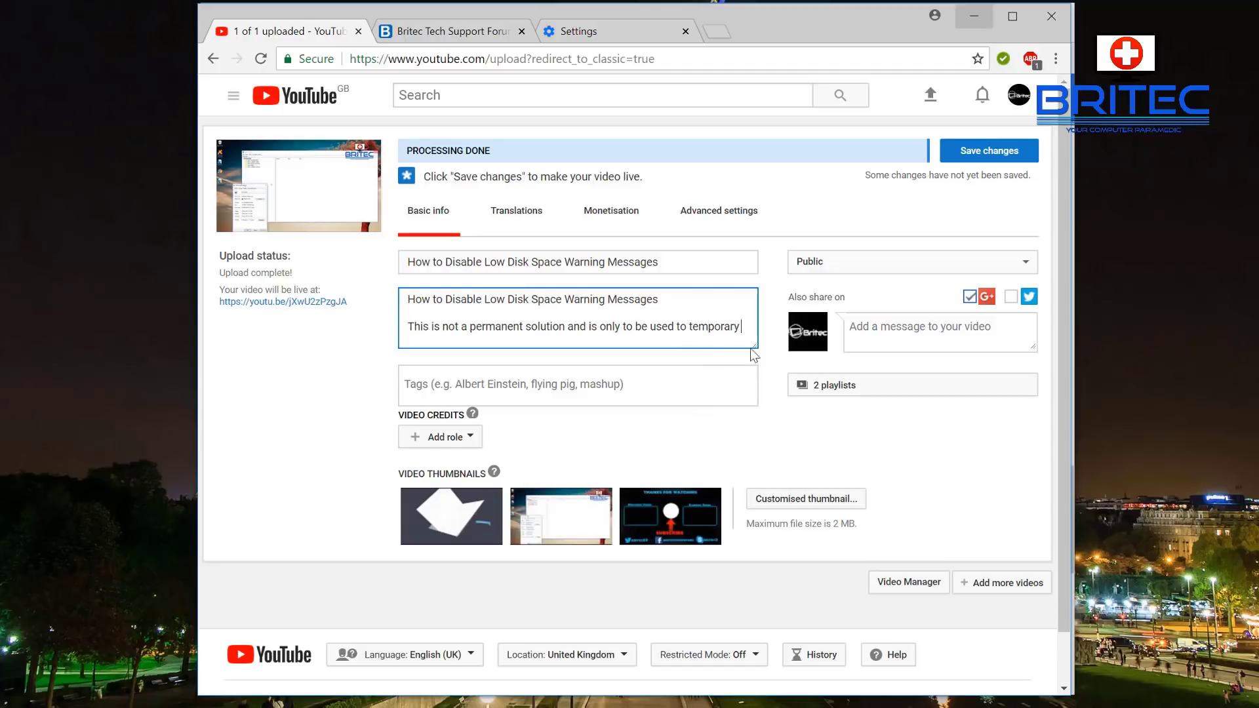
Type a test word after 'temporary', enlarge the description box, then delete the test word.
{"action": "type", "text": "gssa"}
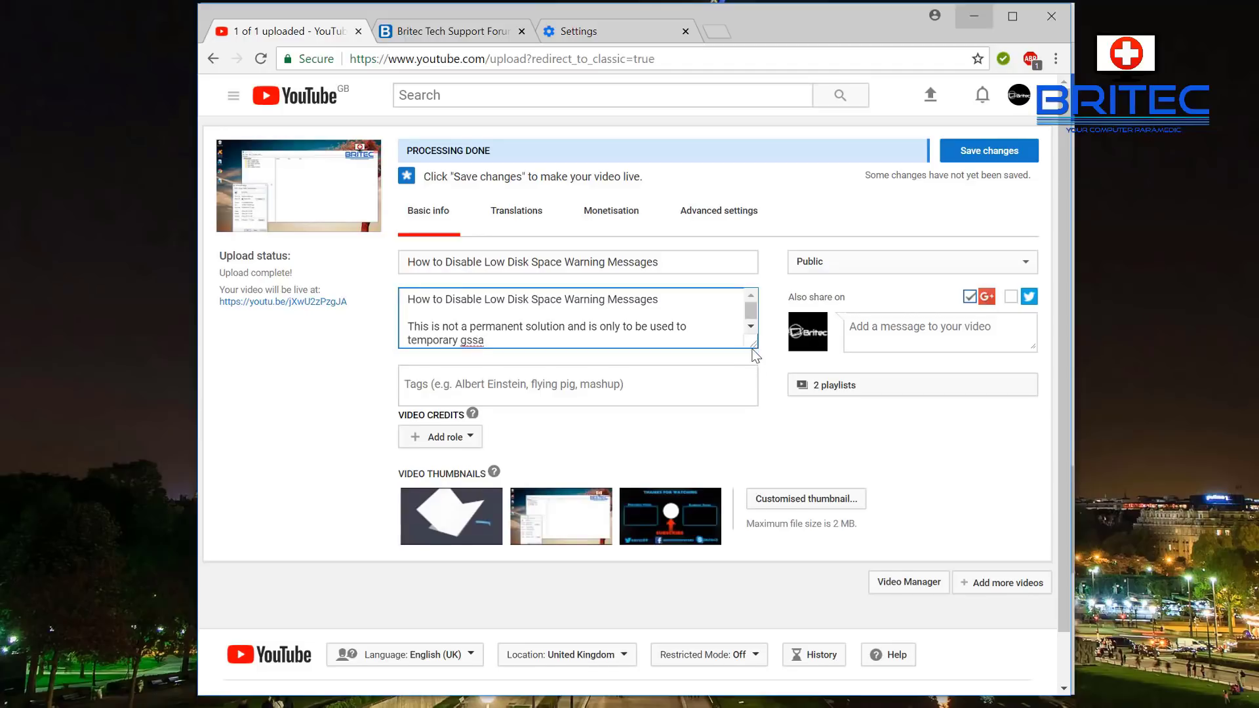
{"action": "left_click_drag", "start_coordinate": [754, 344], "coordinate": [752, 366]}
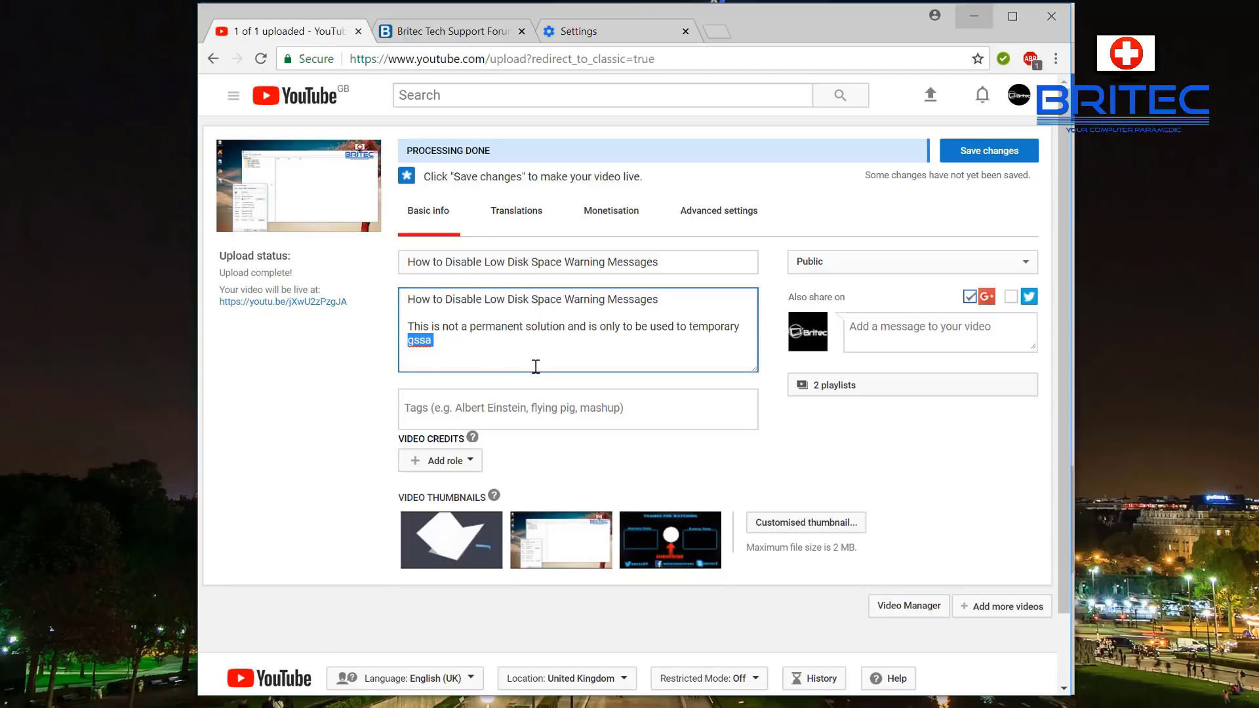
{"action": "key", "text": "BackSpace"}
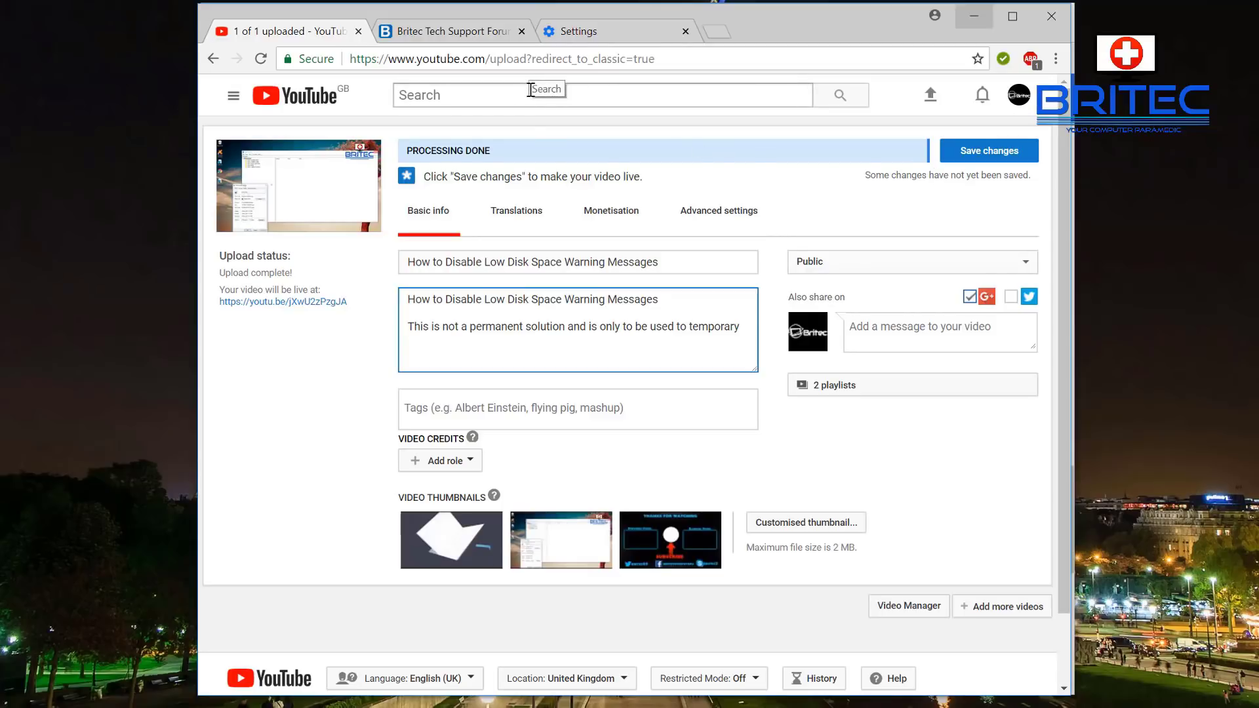
Switch to the Chrome Settings window and reload the page.
{"action": "mouse_move", "coordinate": [472, 702]}
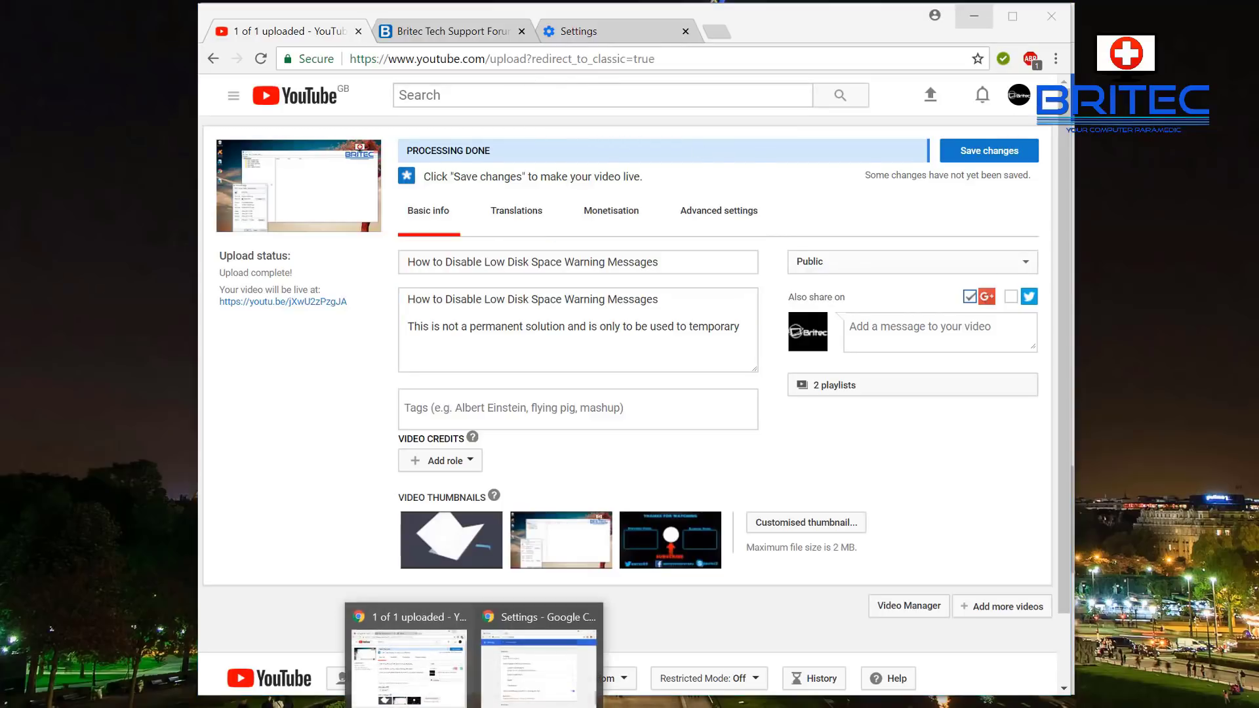
{"action": "left_click", "coordinate": [536, 631]}
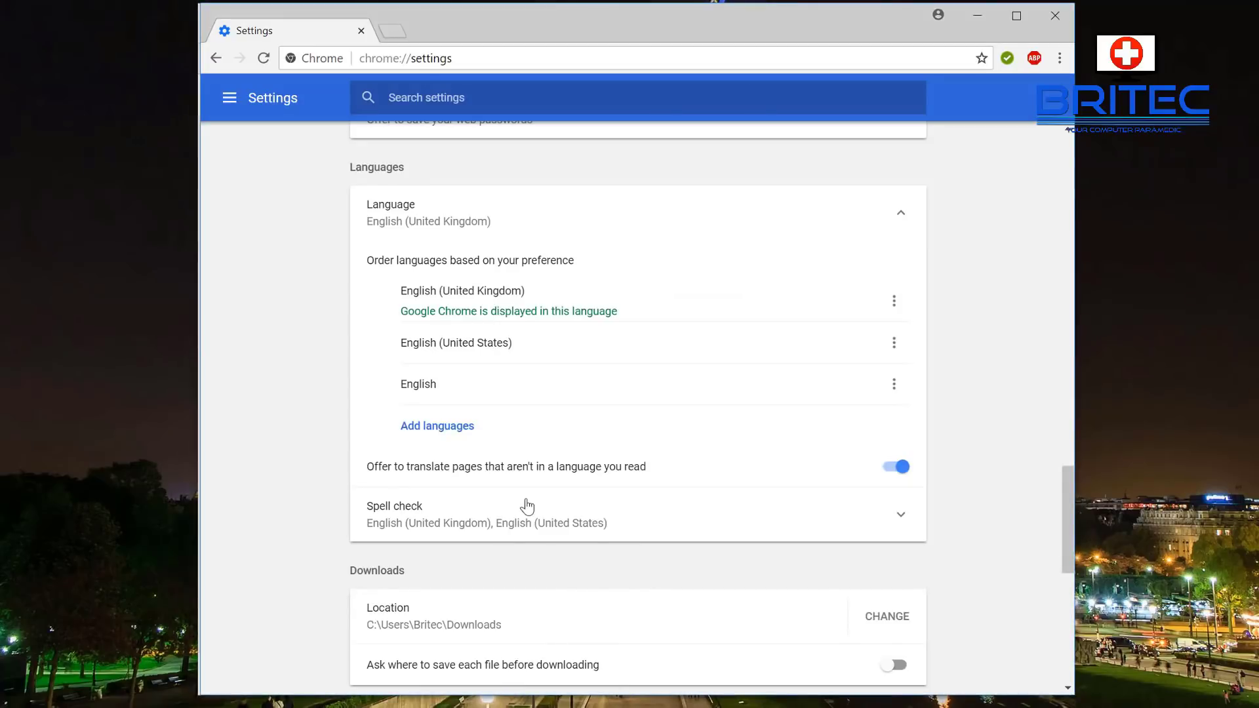
{"action": "scroll", "coordinate": [612, 535], "scroll_direction": "down", "scroll_amount": 3}
{"action": "scroll", "coordinate": [614, 541], "scroll_direction": "up", "scroll_amount": 3}
{"action": "scroll", "coordinate": [733, 411], "scroll_direction": "up", "scroll_amount": 2}
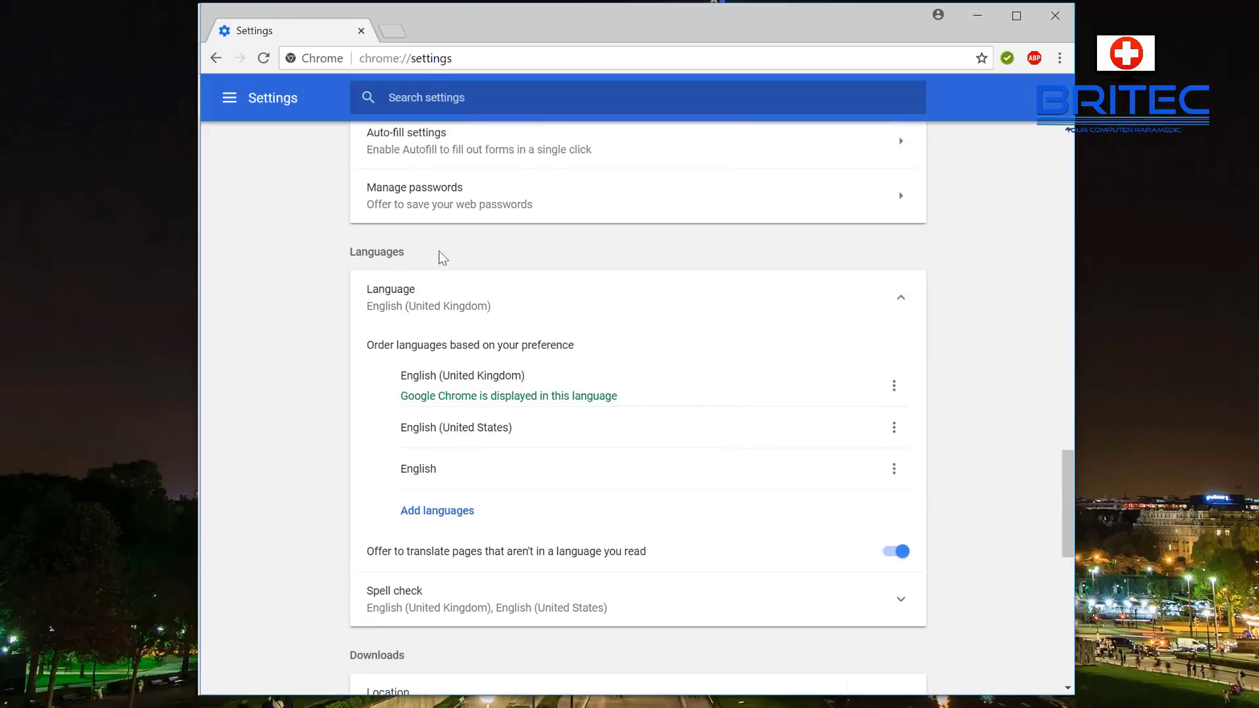
{"action": "left_click", "coordinate": [265, 59]}
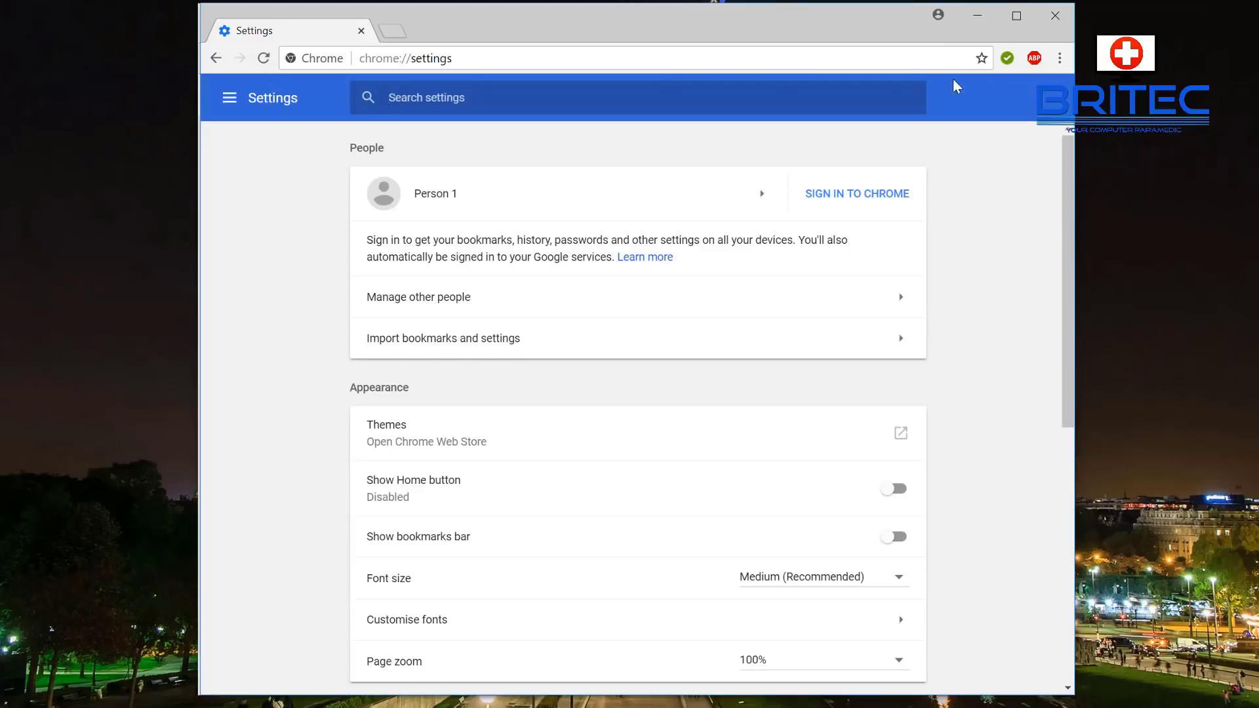
Expand the Advanced settings and scroll down to the Languages section.
{"action": "left_click", "coordinate": [1059, 58]}
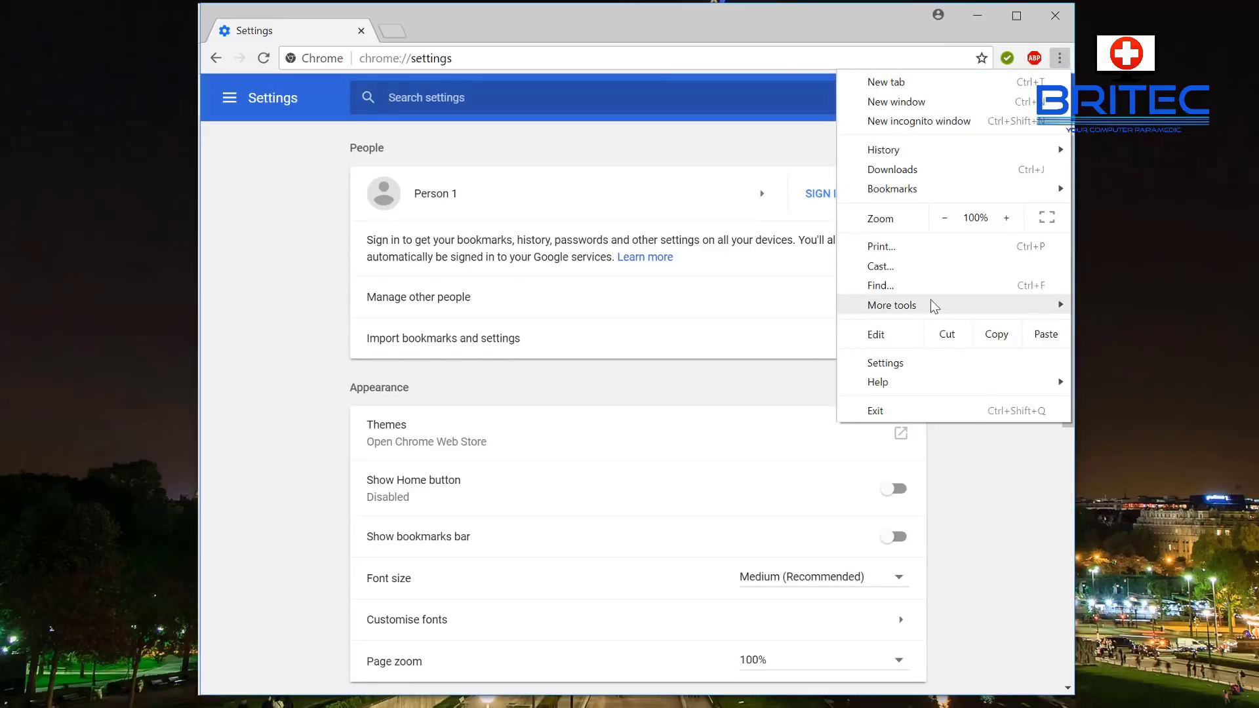
{"action": "left_click", "coordinate": [911, 363]}
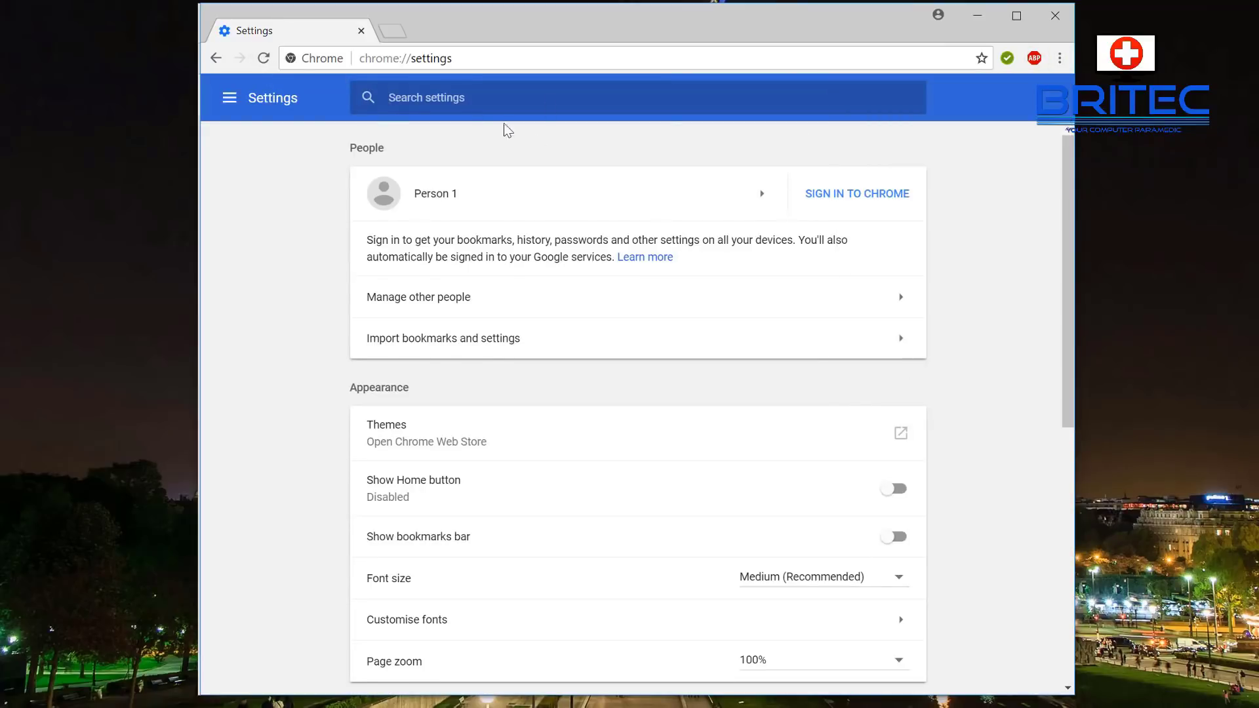
{"action": "scroll", "coordinate": [546, 367], "scroll_direction": "down", "scroll_amount": 8}
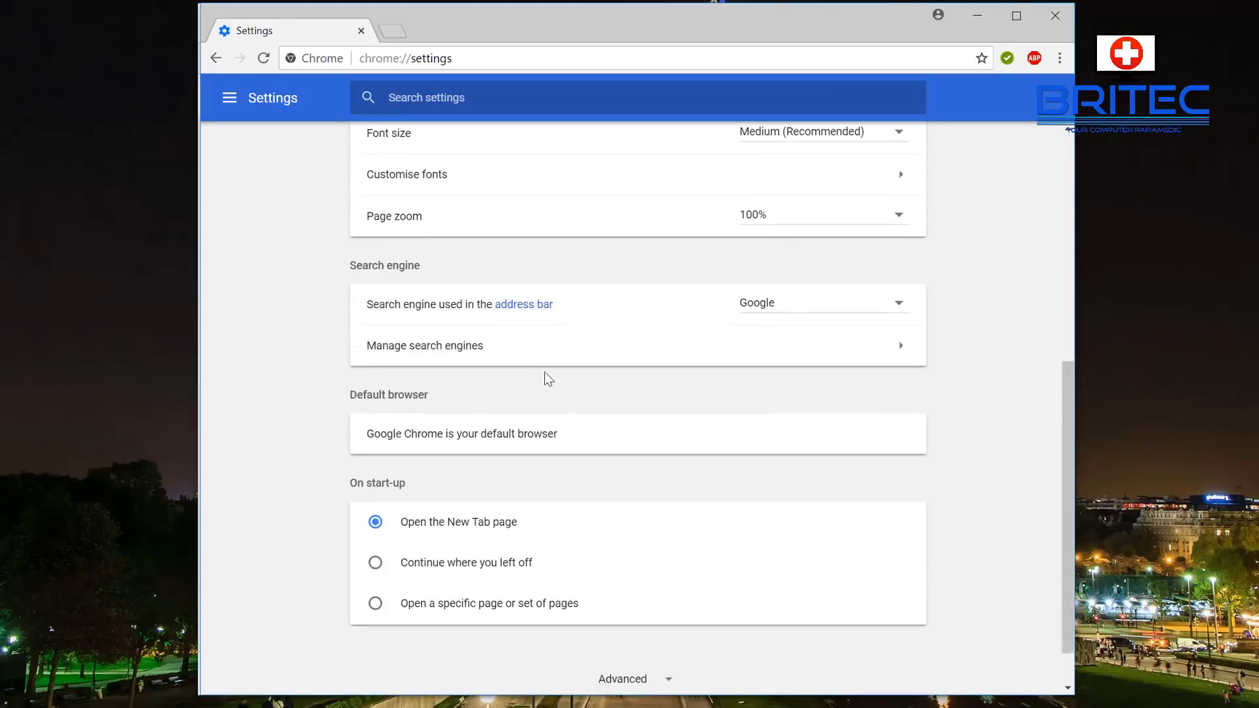
{"action": "left_click", "coordinate": [626, 626]}
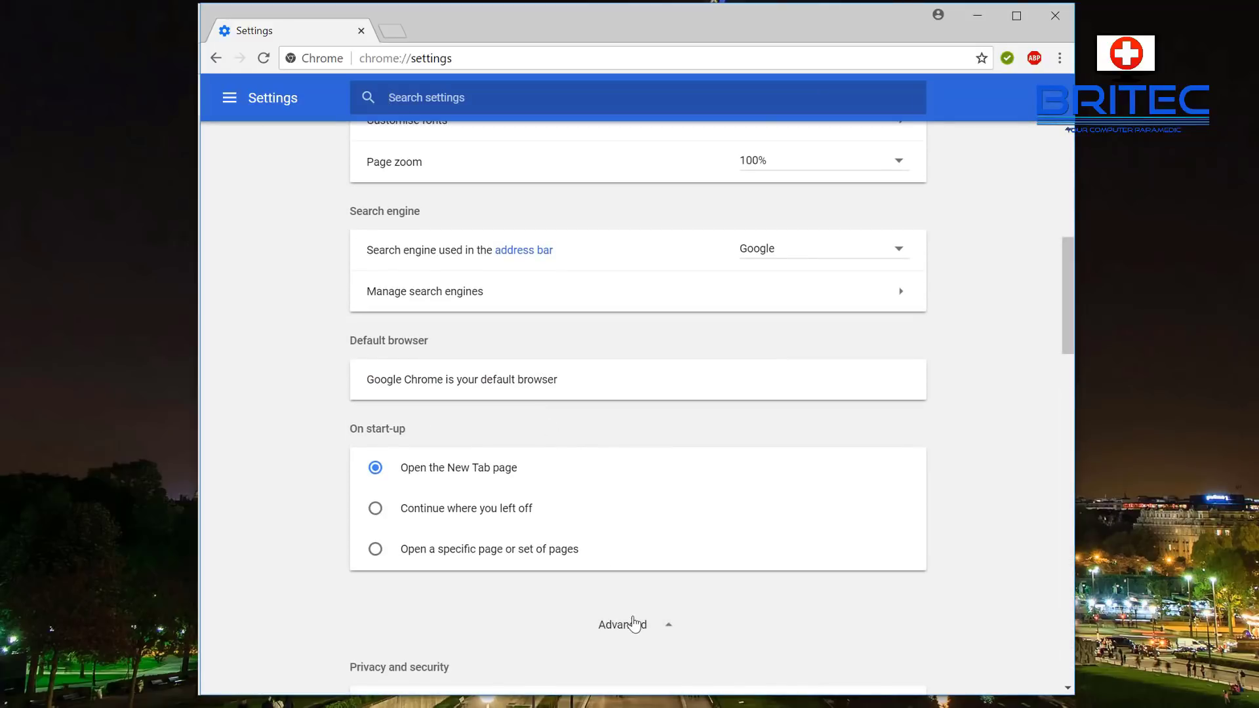
{"action": "scroll", "coordinate": [642, 602], "scroll_direction": "down", "scroll_amount": 9}
{"action": "scroll", "coordinate": [642, 607], "scroll_direction": "down", "scroll_amount": 9}
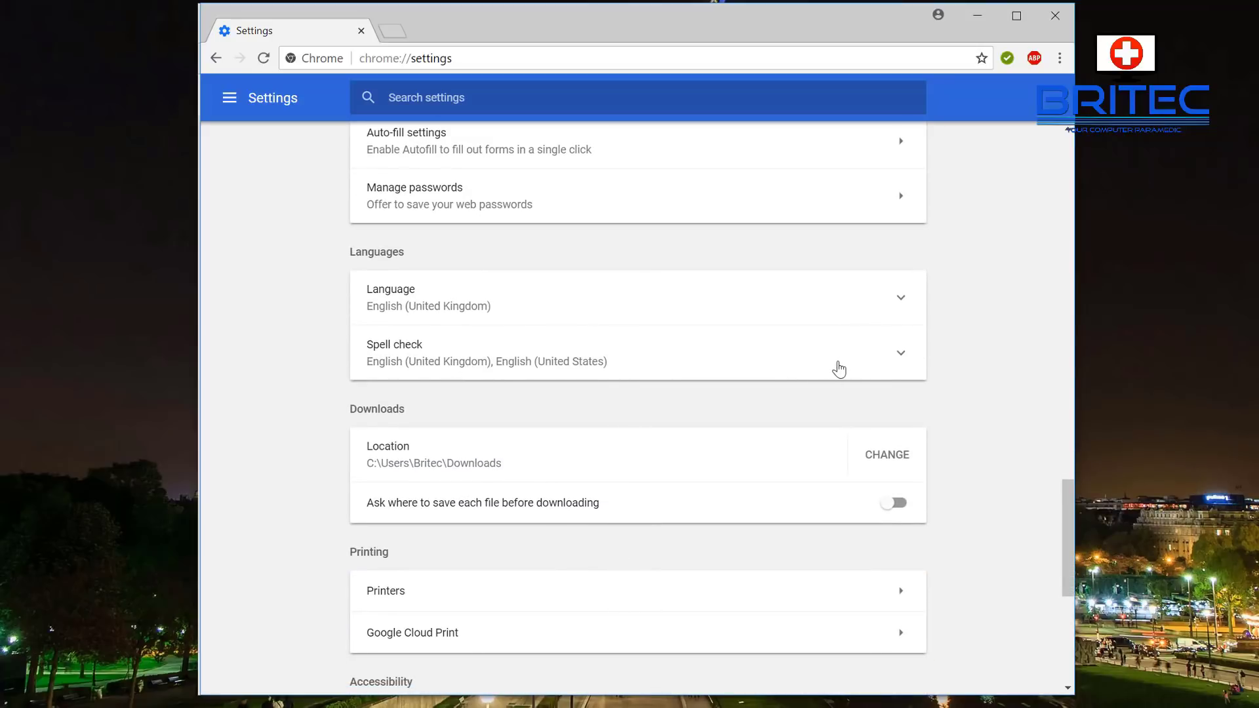
Expand Spell check to show English (United Kingdom) and English (United States) enabled, then minimize Chrome.
{"action": "left_click", "coordinate": [902, 354]}
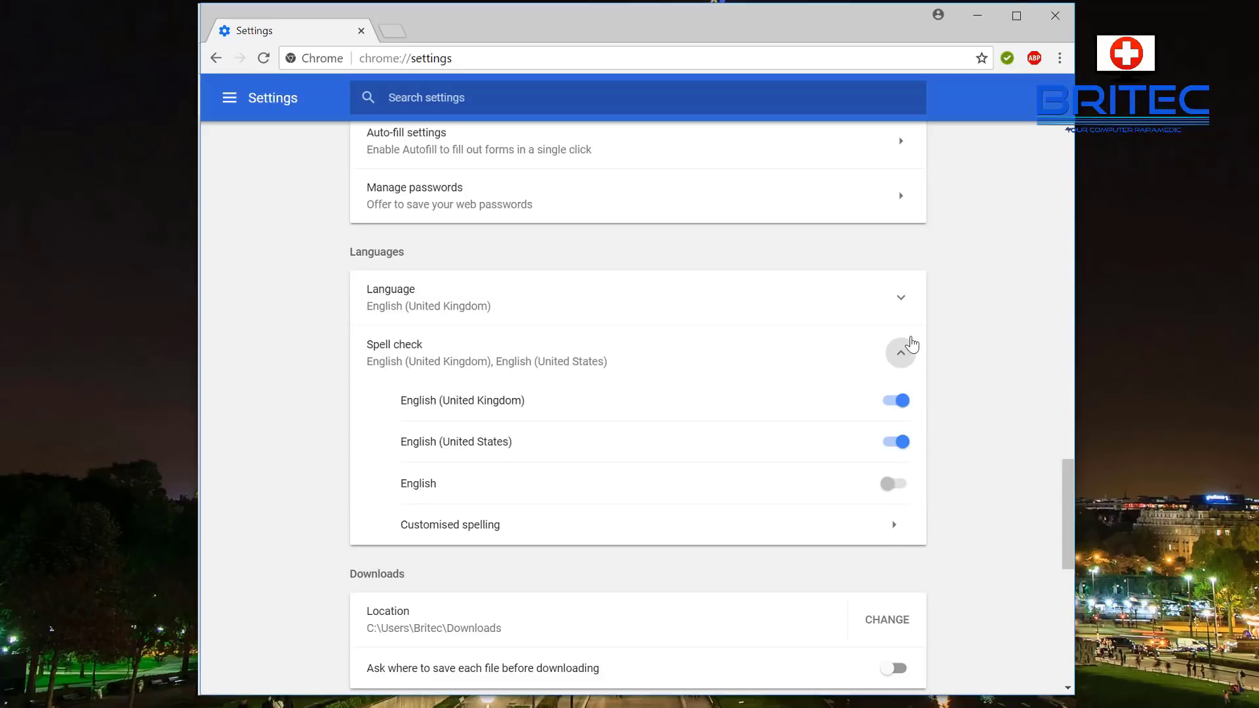
{"action": "left_click", "coordinate": [978, 15]}
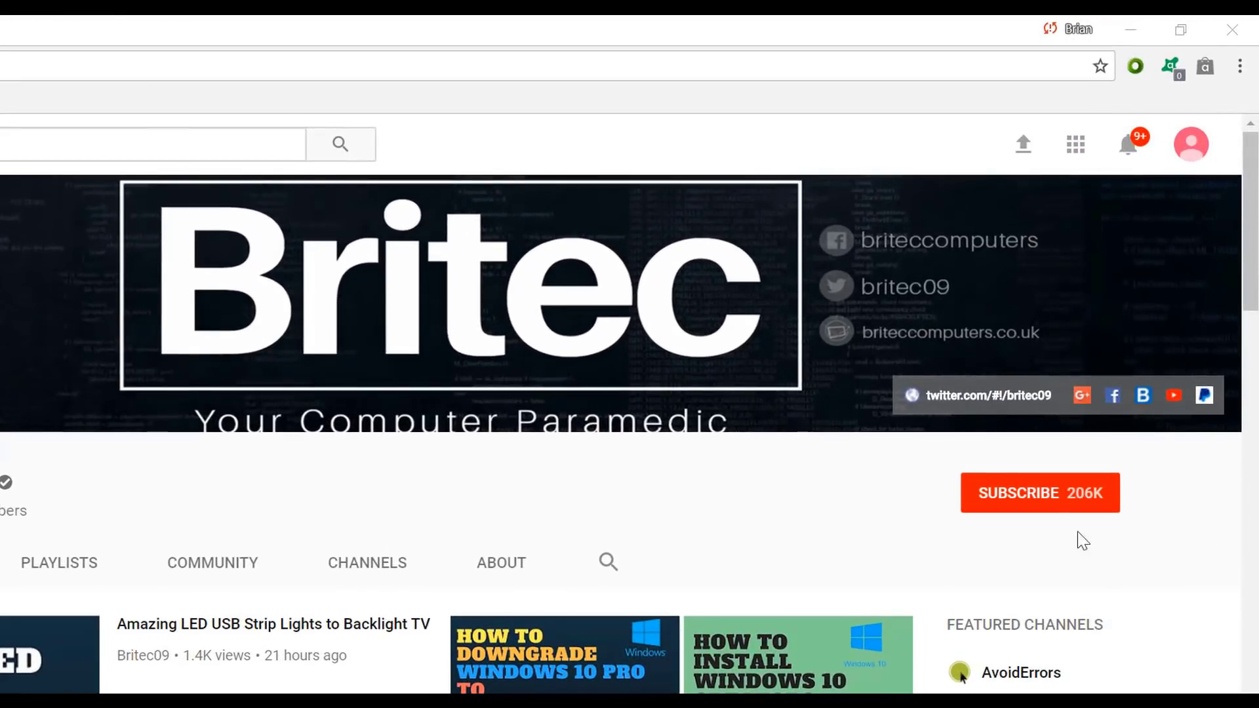
Subscribe to the Britec YouTube channel using the red SUBSCRIBE button.
{"action": "left_click", "coordinate": [1057, 509]}
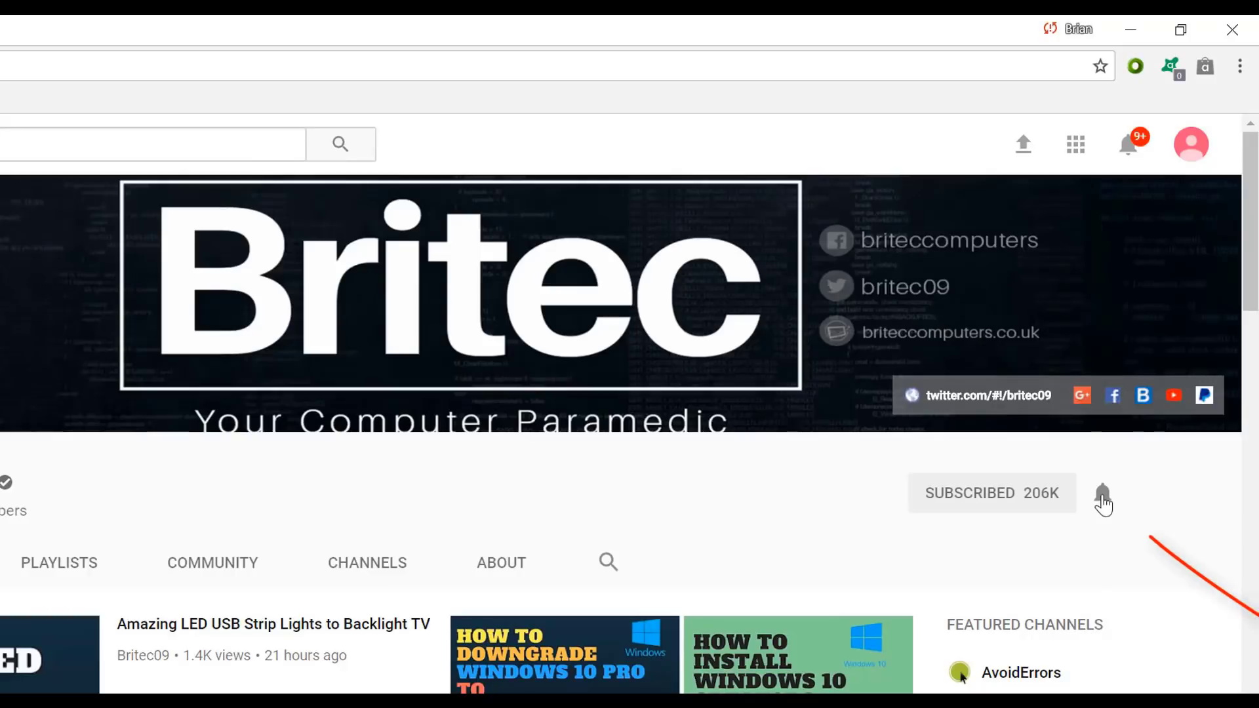